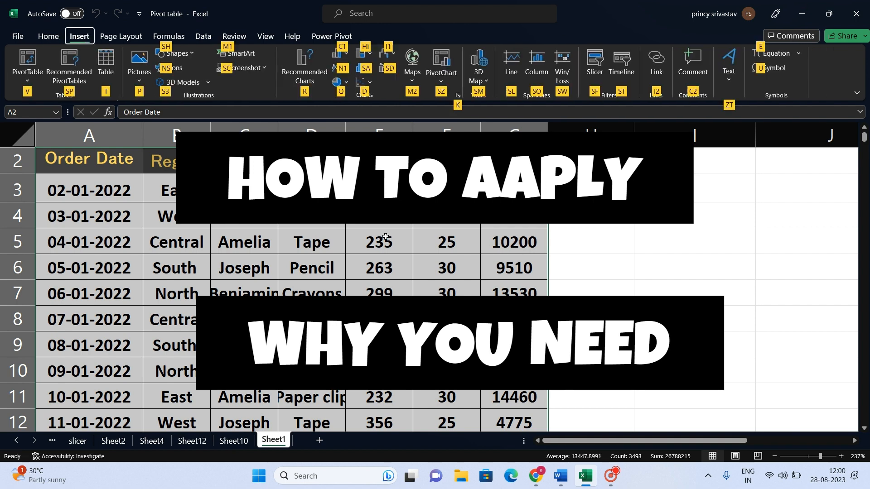
Create a PivotTable on a new worksheet from the selected order data range.
key(v)
key(t)
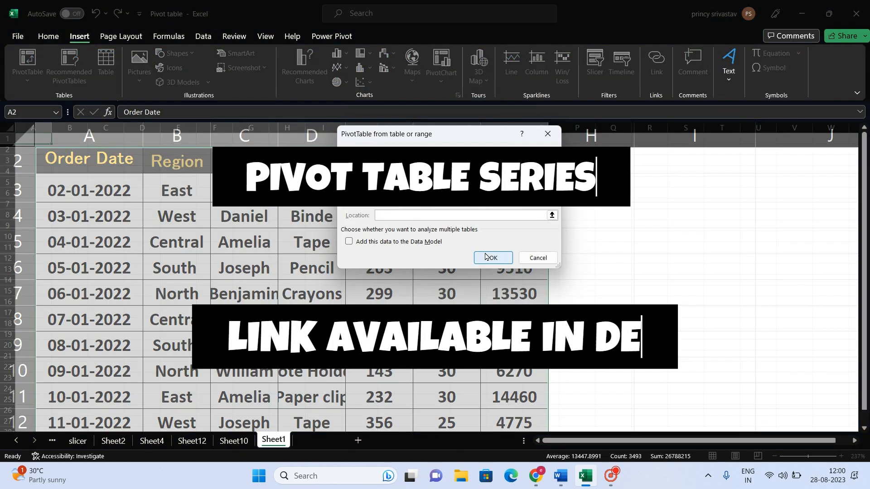
key(Return)
click(817, 457)
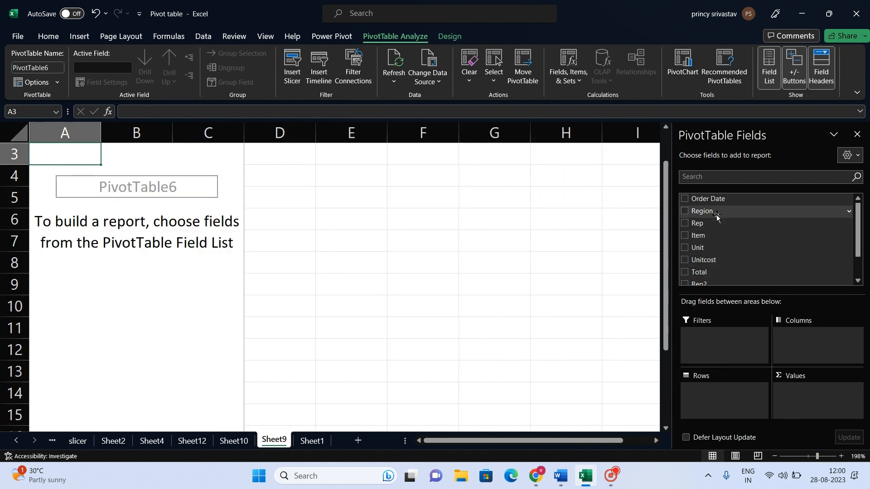
Add Region to the PivotTable rows and place Unit in the values area twice.
drag(714, 211, 710, 398)
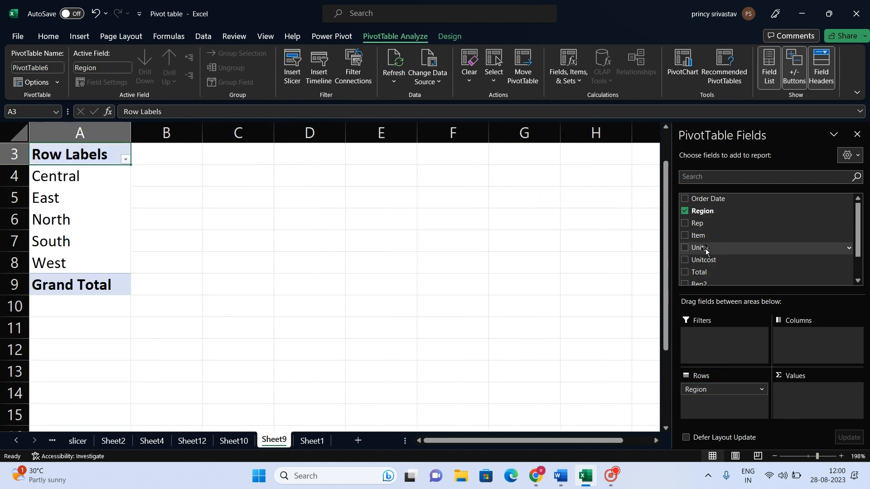
drag(705, 249, 796, 383)
drag(711, 239, 783, 410)
scroll(315, 224, up, 1)
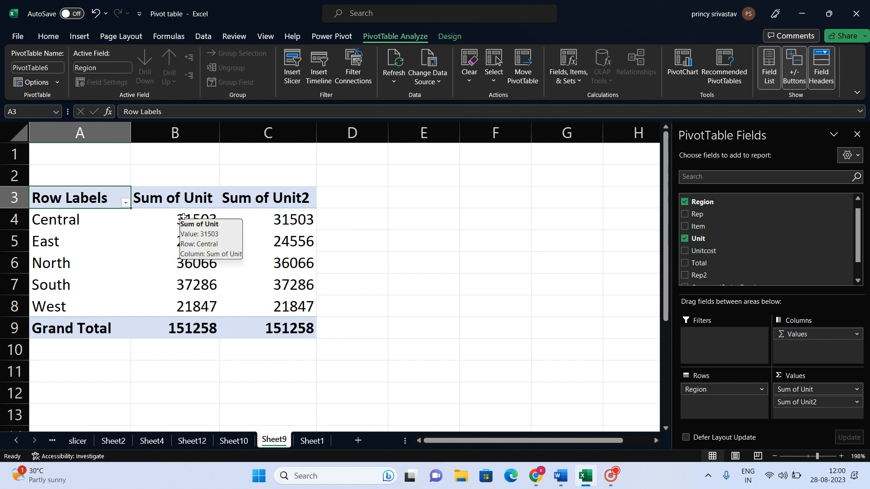
drag(160, 217, 274, 306)
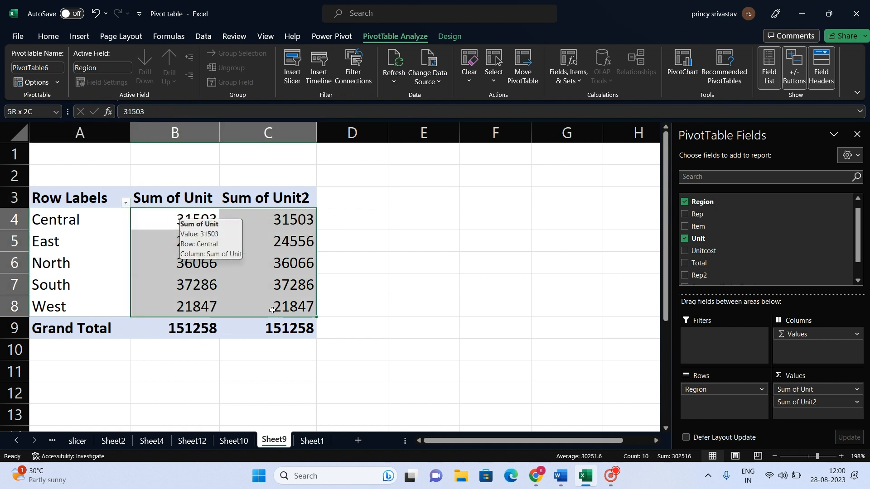
right_click(265, 231)
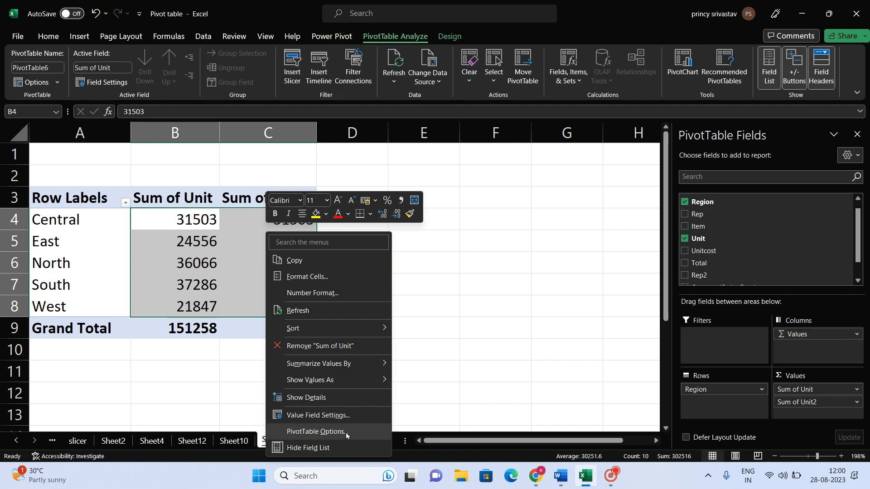
key(super+plus)
mouse_move(335, 382)
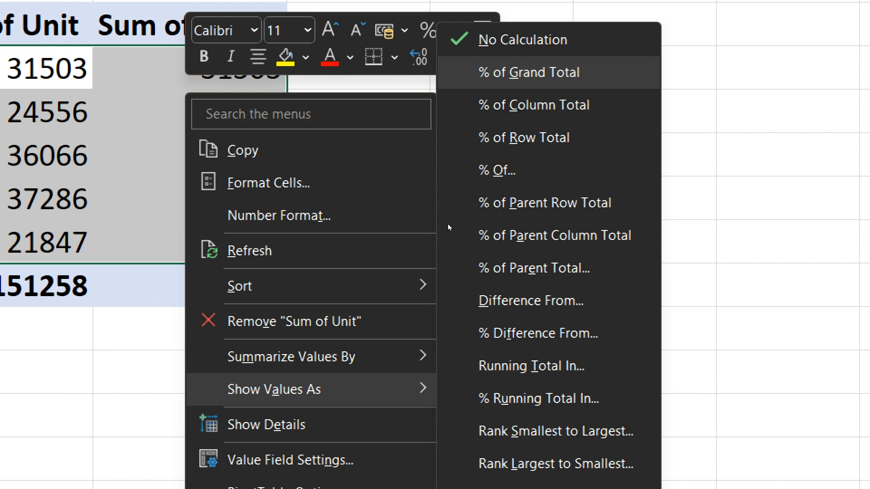
key(Escape)
key(Escape)
Show the Sum of Unit2 values as % of Grand Total.
drag(267, 70, 275, 255)
right_click(270, 224)
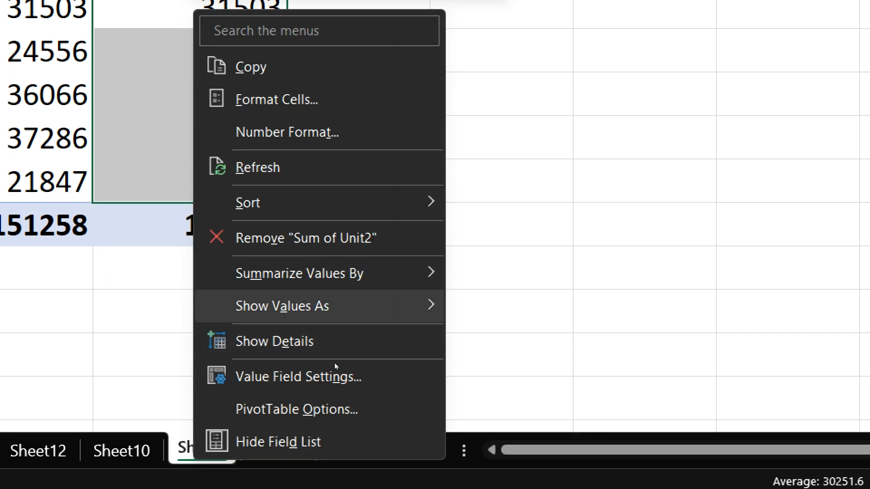
mouse_move(334, 306)
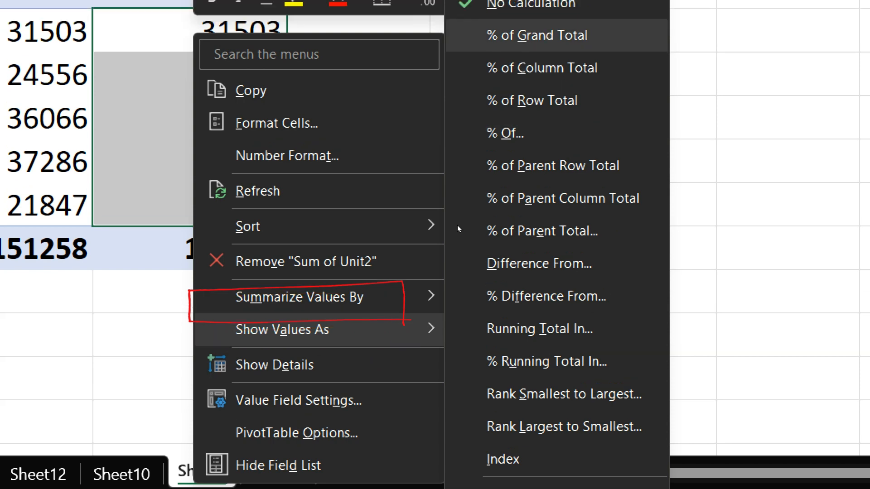
click(557, 35)
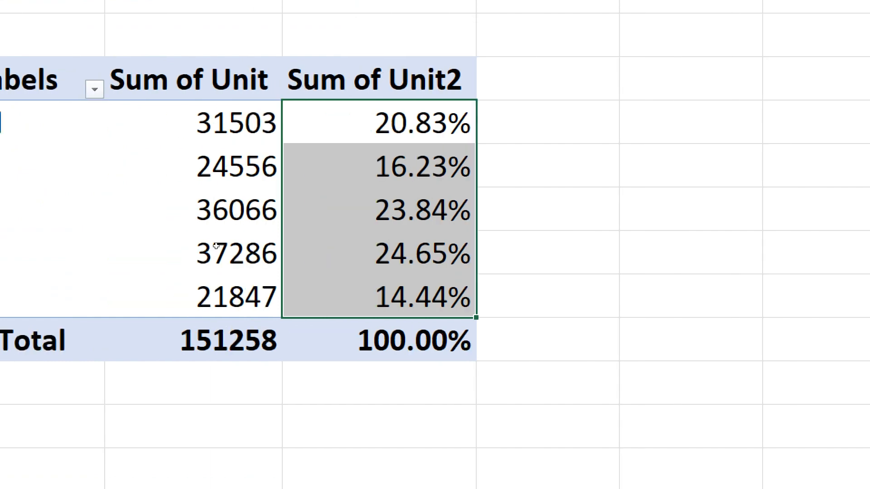
Compare the unit sums with their percentages for the Central and East regions, and check the percentage grand total.
key(Left)
key(shift+Right)
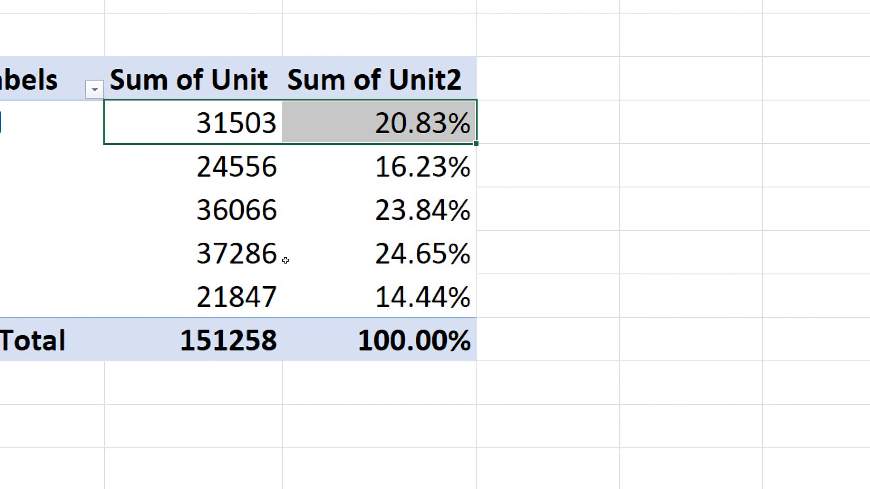
click(282, 325)
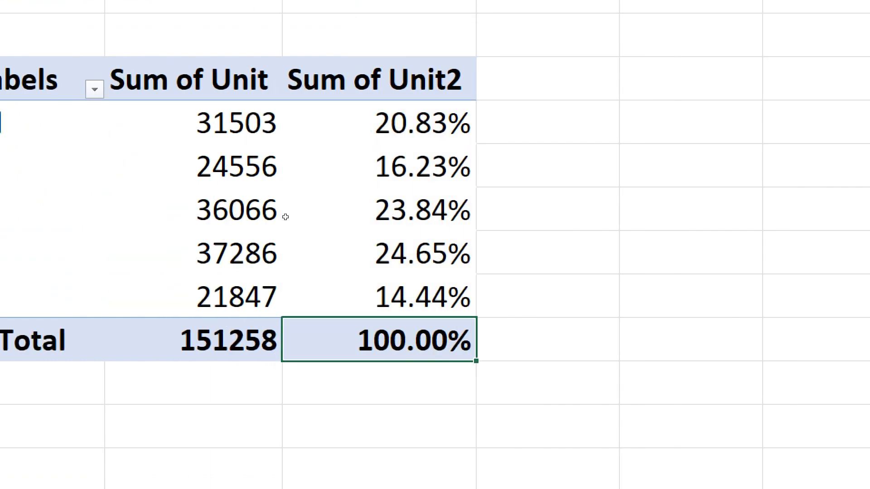
drag(194, 220, 39, 219)
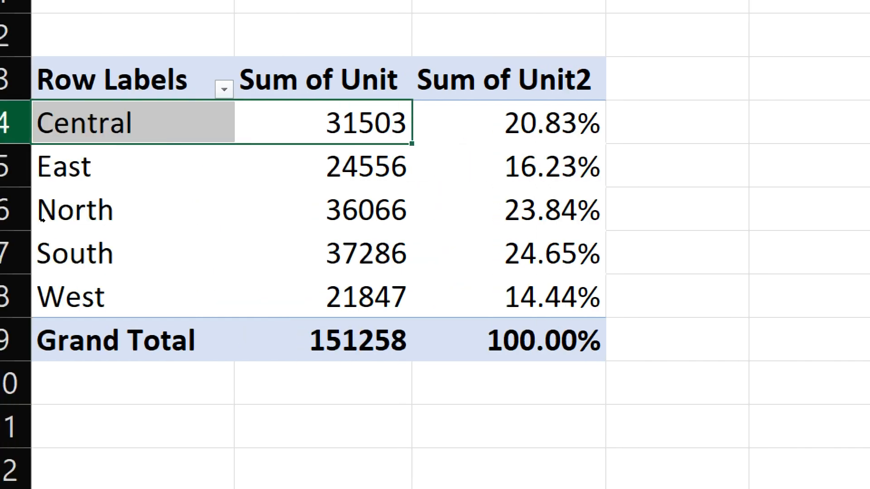
key(Left)
key(shift+Right)
key(shift+Right)
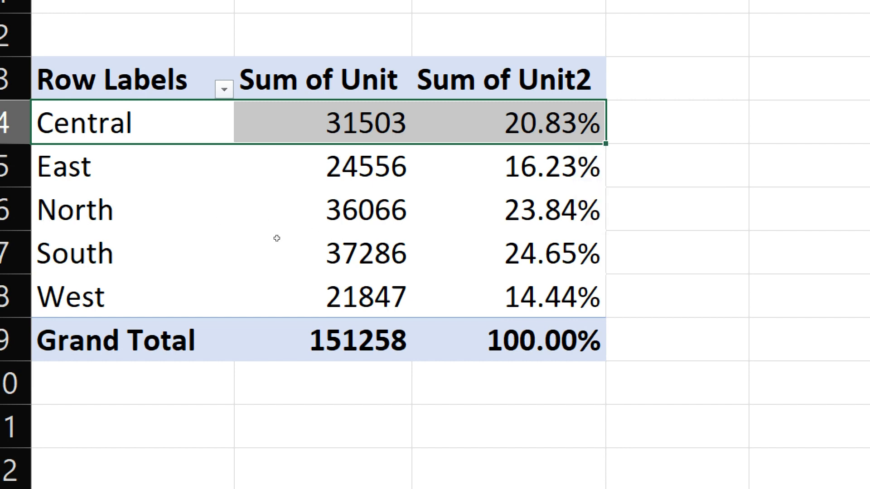
key(Down)
key(shift+Right)
key(shift+Right)
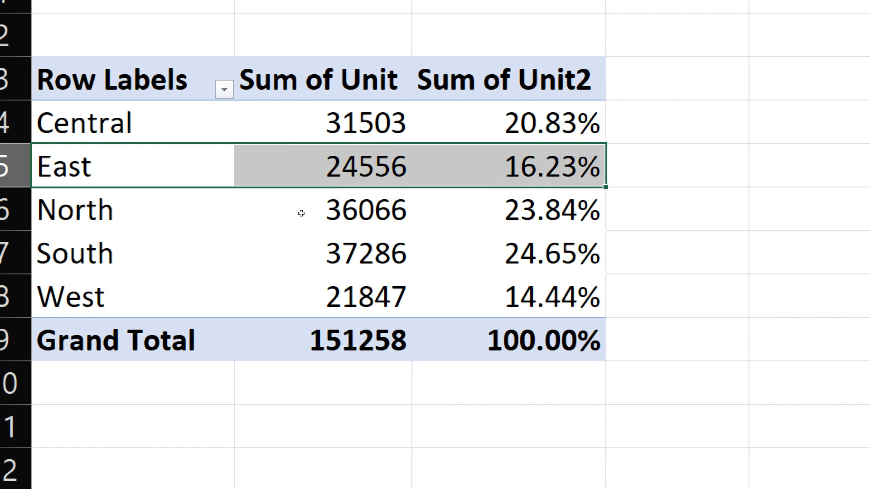
Examine all regional percentages in the Sum of Unit2 column together with their grand total.
key(Up)
key(Right)
key(Right)
key(shift+Down)
key(shift+Down)
key(shift+Down)
key(shift+Down)
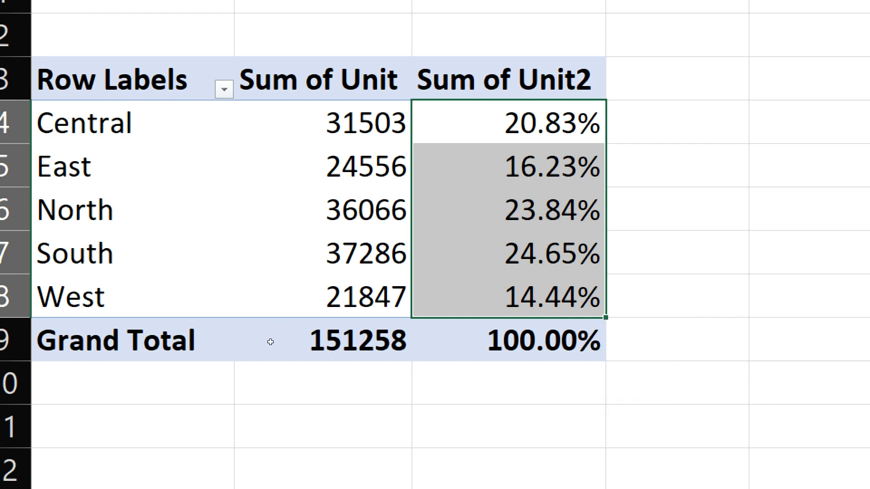
click(510, 338)
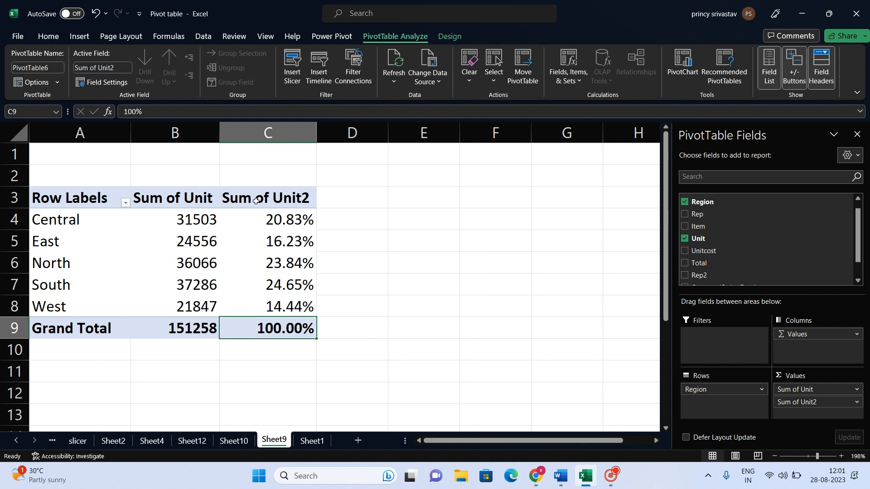
Rename the Sum of Unit2 column header to "% of Unit2".
click(266, 204)
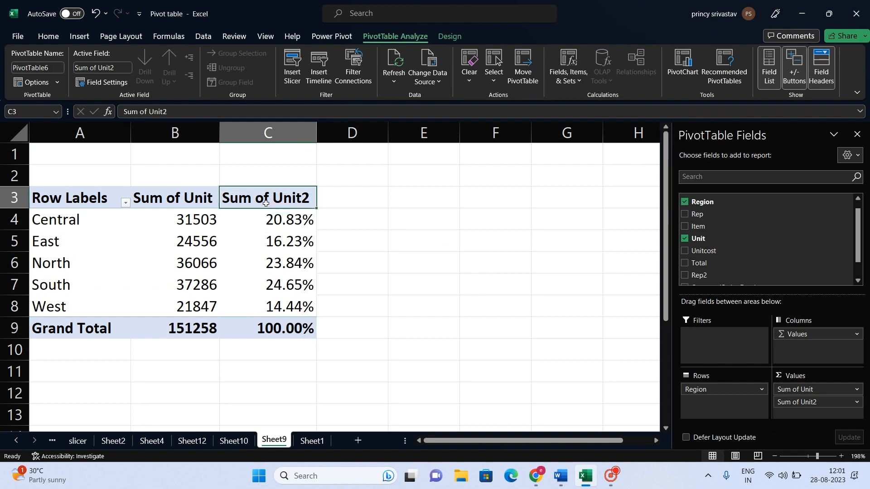
click(140, 113)
key(BackSpace)
key(BackSpace)
key(BackSpace)
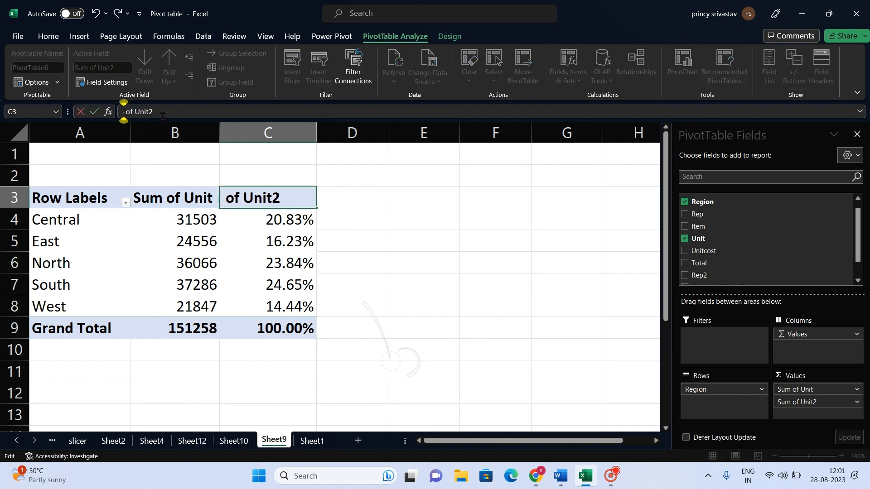
text(%)
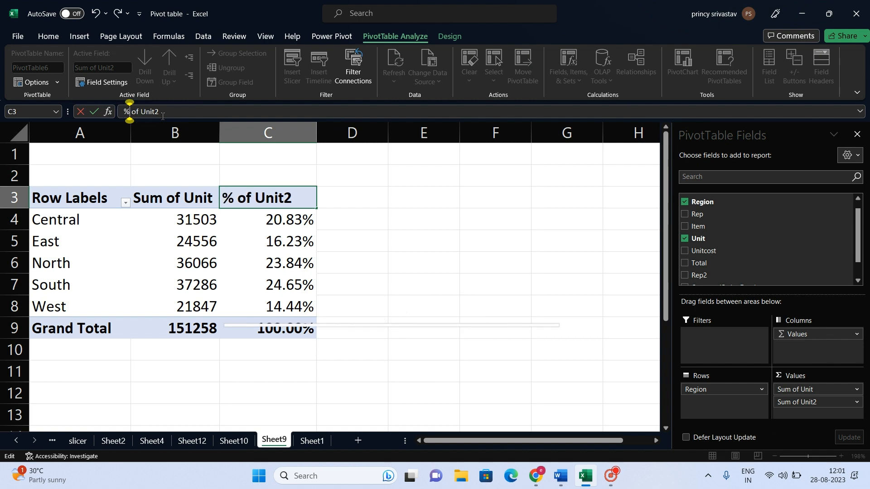
key(Return)
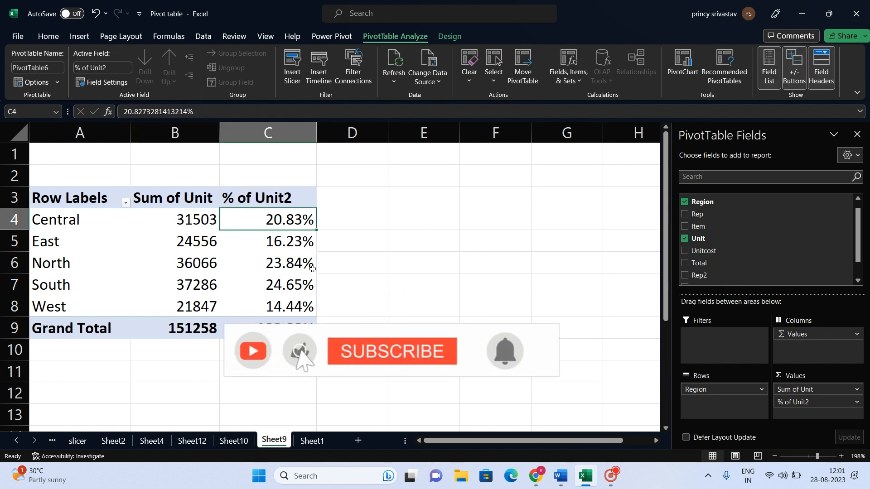
right_click(268, 221)
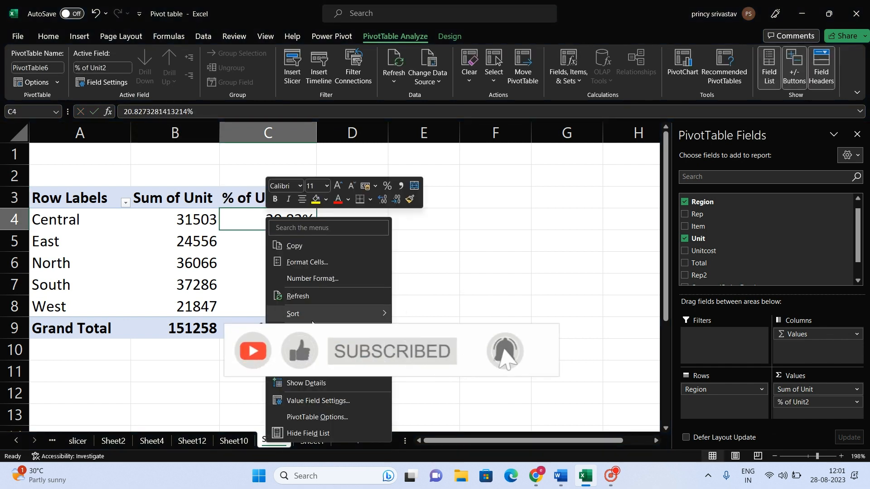
mouse_move(317, 367)
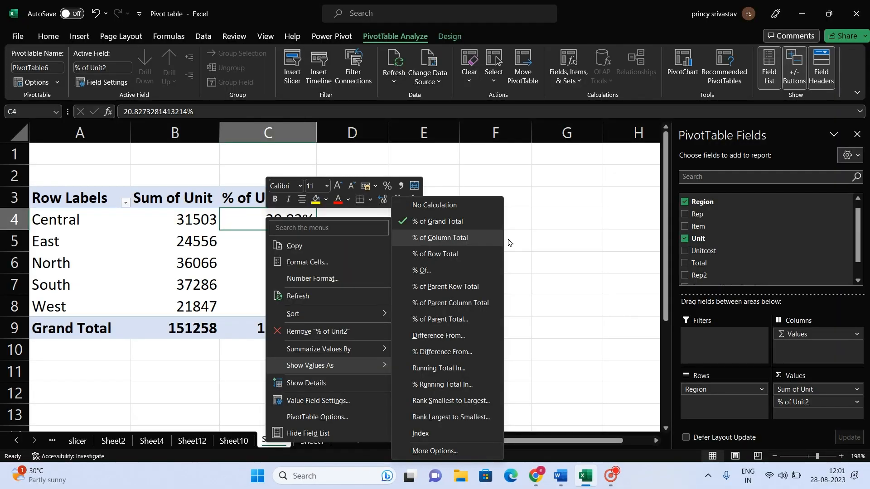
click(545, 227)
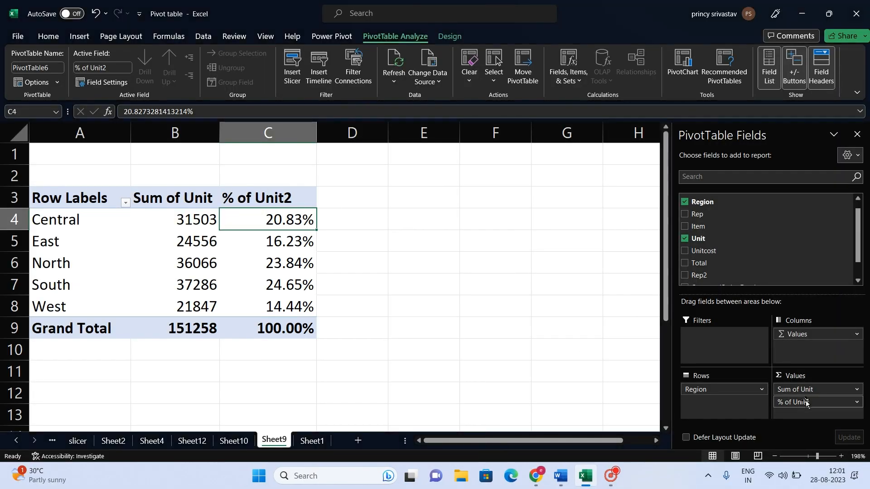
Remove the % of Unit2 field from the PivotTable values and add Order Date to the columns.
drag(806, 408, 736, 232)
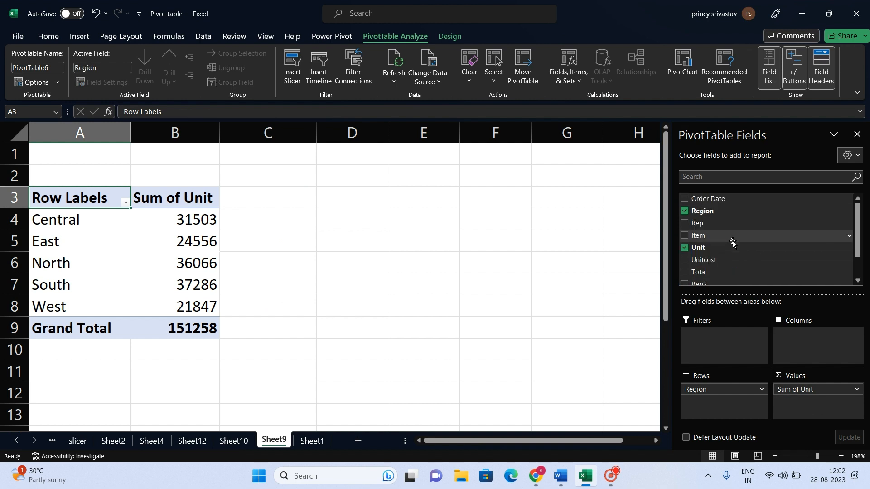
drag(792, 254, 796, 333)
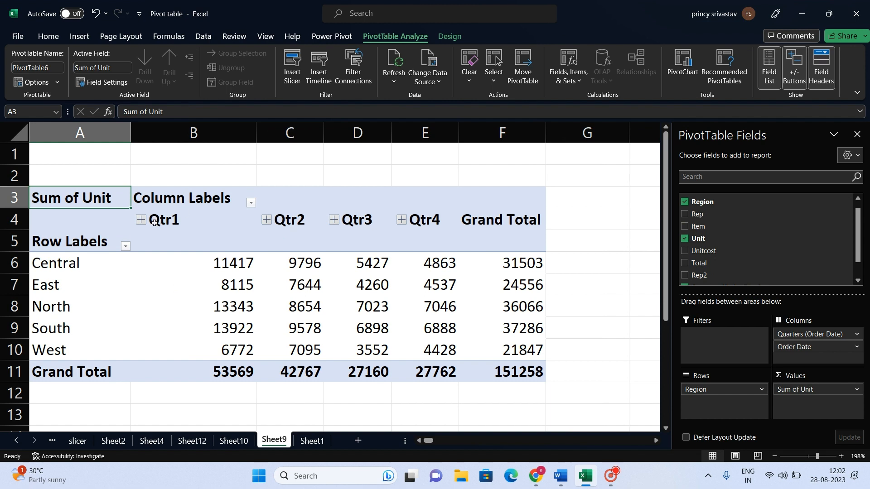
Examine the quarter headings, each region's grand total and the grand total row of the PivotTable.
drag(154, 222, 510, 227)
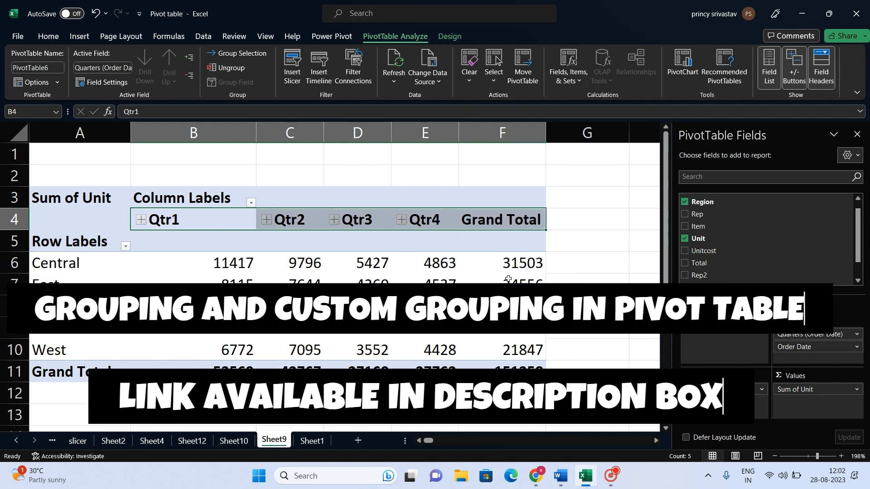
drag(509, 263, 511, 356)
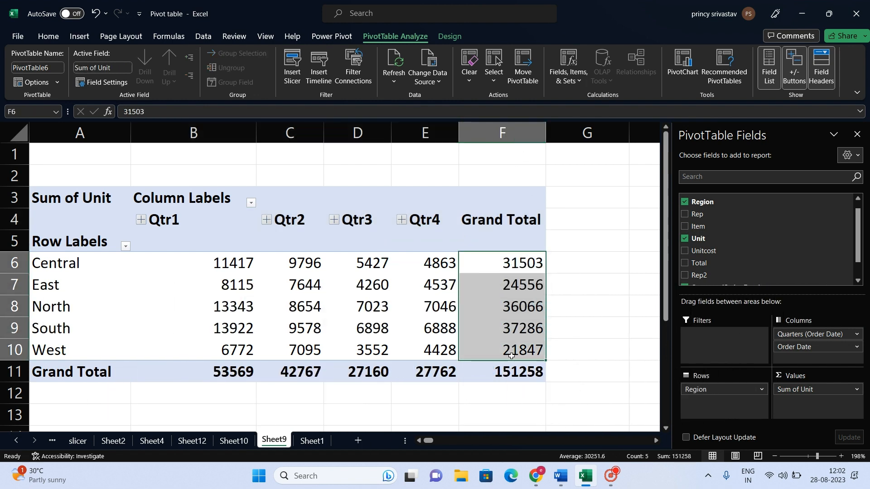
drag(223, 368, 503, 370)
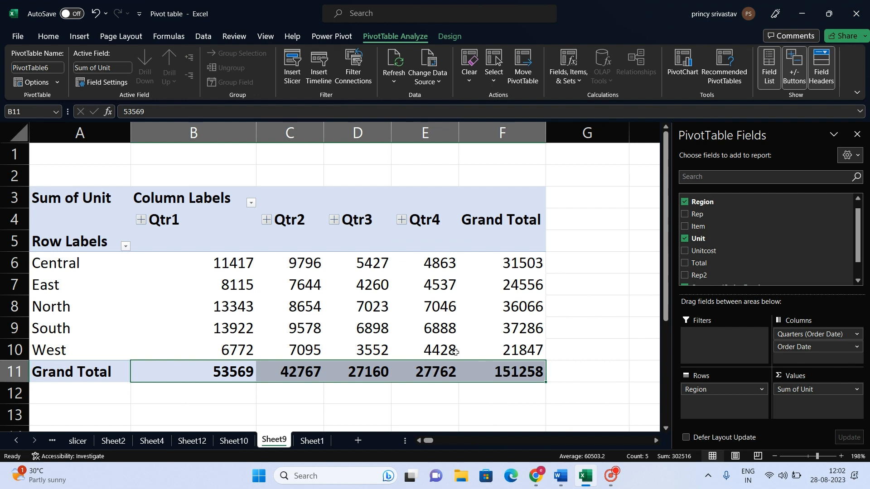
mouse_move(306, 284)
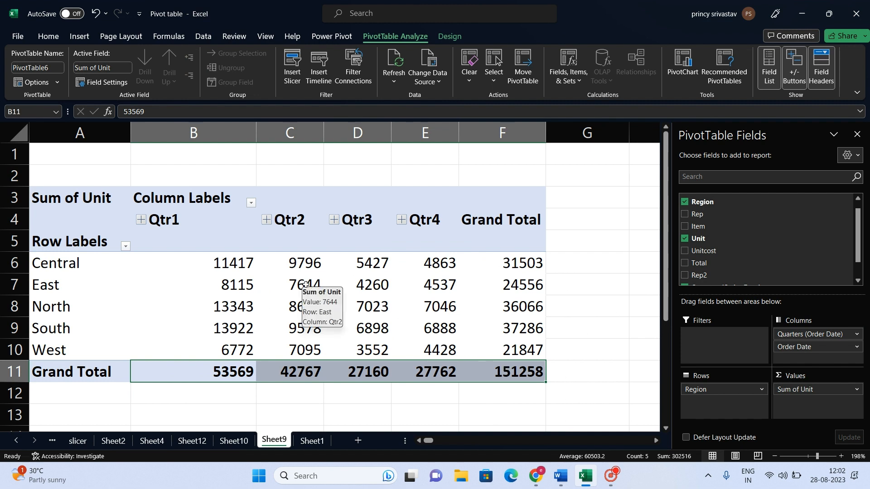
mouse_move(268, 265)
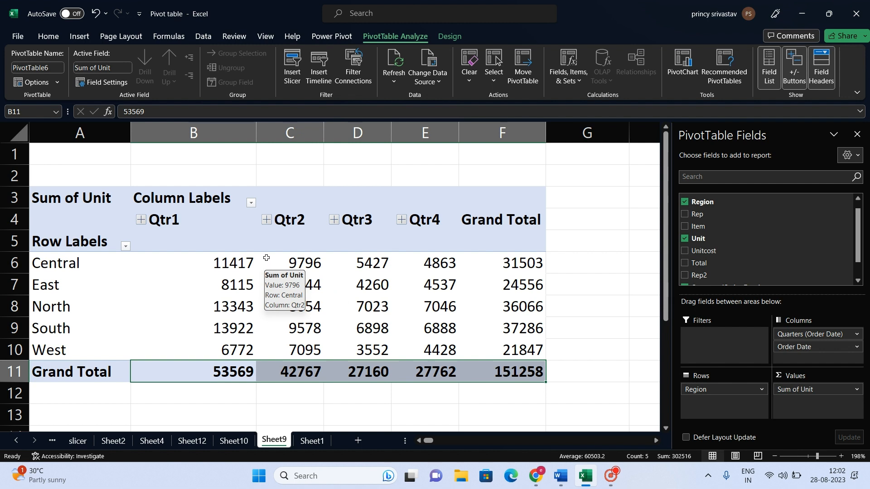
drag(515, 263, 510, 350)
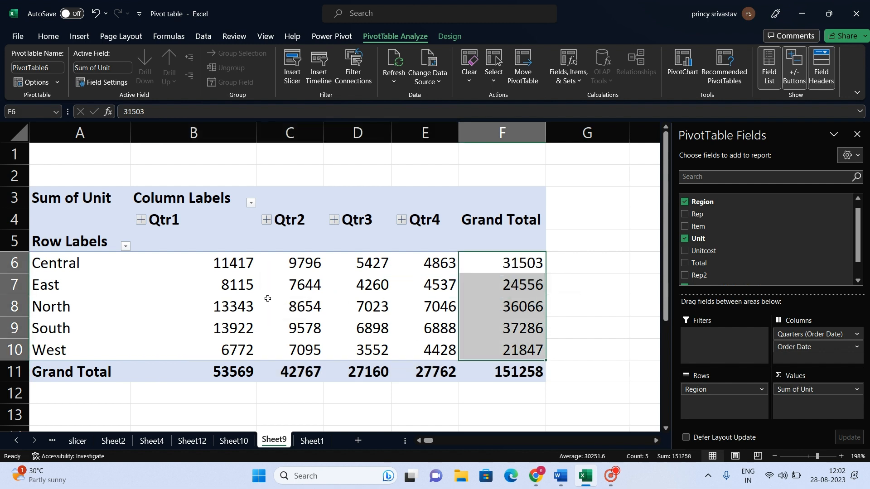
Show the quarterly Sum of Unit values for all regions as % of Row Total.
drag(226, 263, 435, 327)
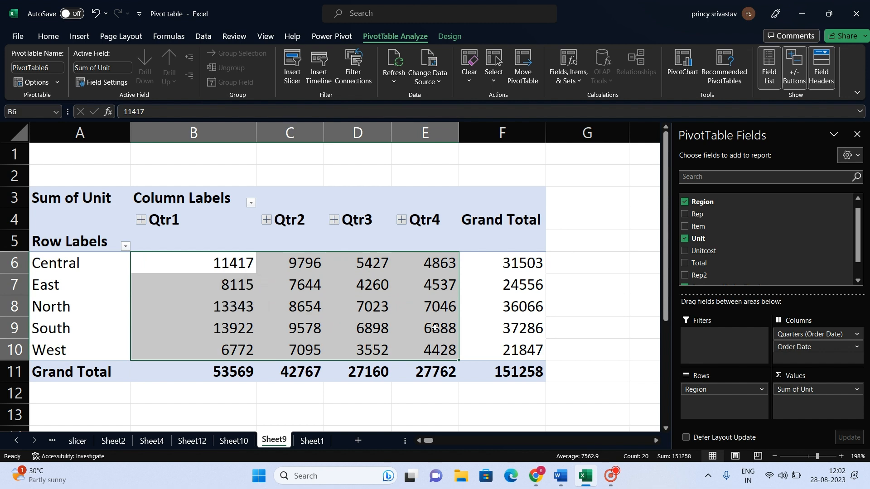
right_click(426, 264)
mouse_move(489, 187)
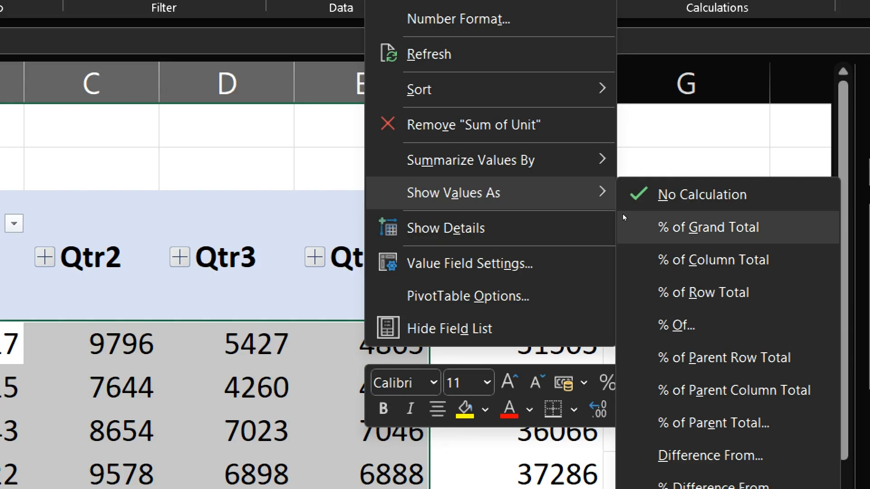
key(Return)
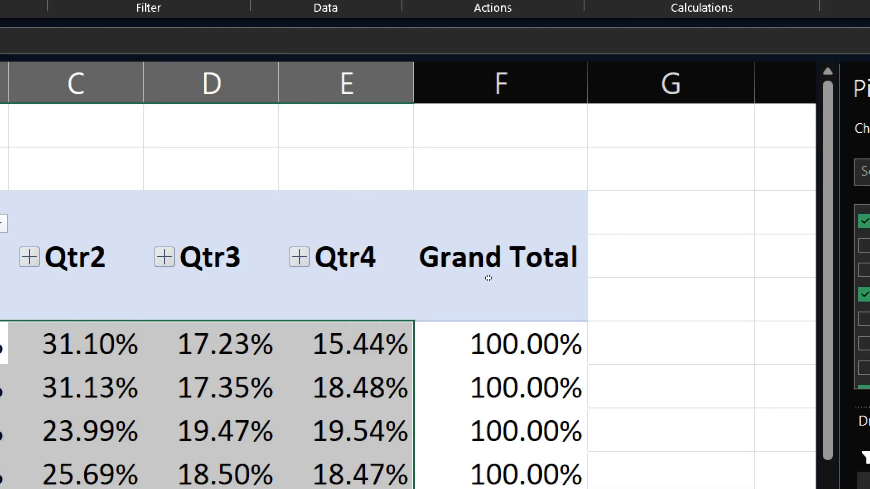
Examine the Grand Total column of every region under the % of Row Total calculation.
scroll(484, 277, down, 2)
scroll(485, 275, up, 2)
scroll(479, 274, down, 1)
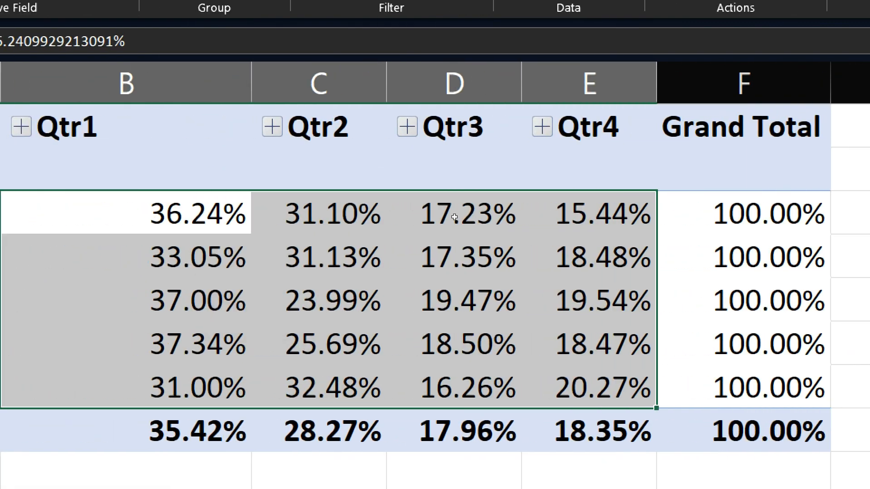
drag(743, 214, 743, 387)
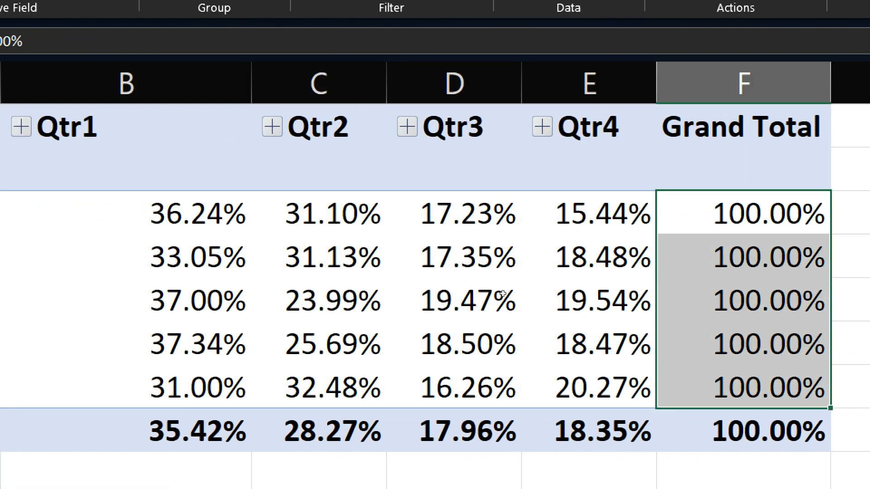
Show the quarterly Sum of Unit values as % of Column Total and check the grand total row and region values.
key(Left)
right_click(113, 195)
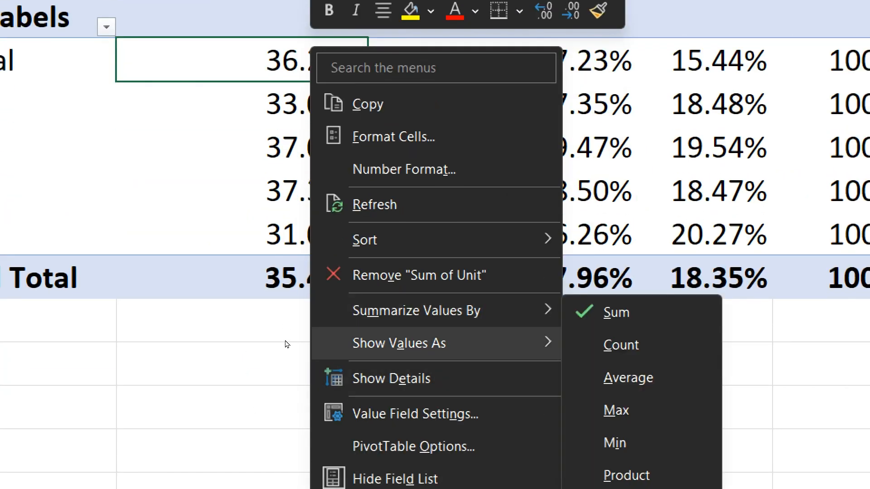
mouse_move(287, 343)
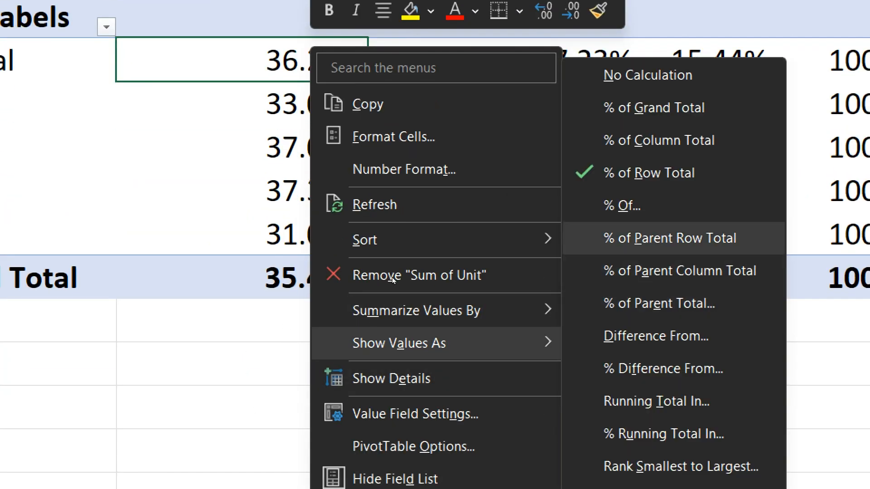
key(Return)
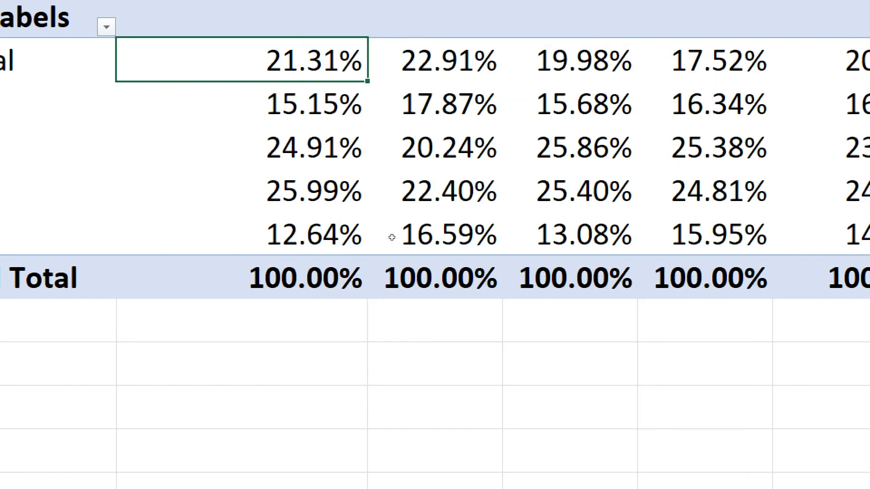
drag(221, 304, 605, 307)
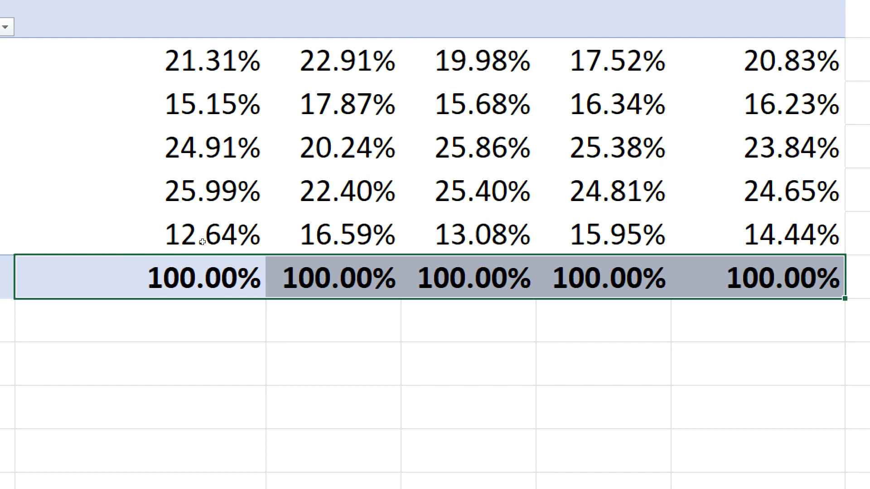
scroll(202, 241, up, 1)
drag(199, 188, 499, 359)
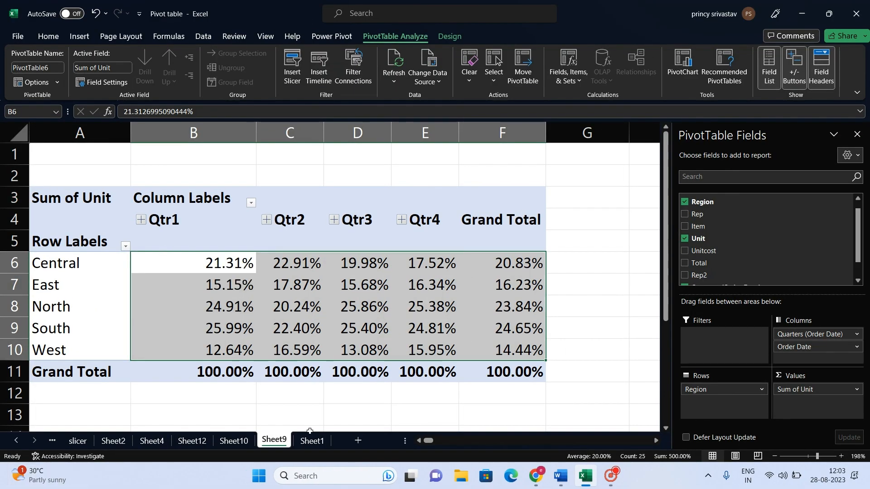
Remove Quarters (Order Date) and Order Date from the PivotTable columns and set Sum of Unit back to No Calculation.
drag(789, 334, 734, 263)
drag(791, 333, 725, 249)
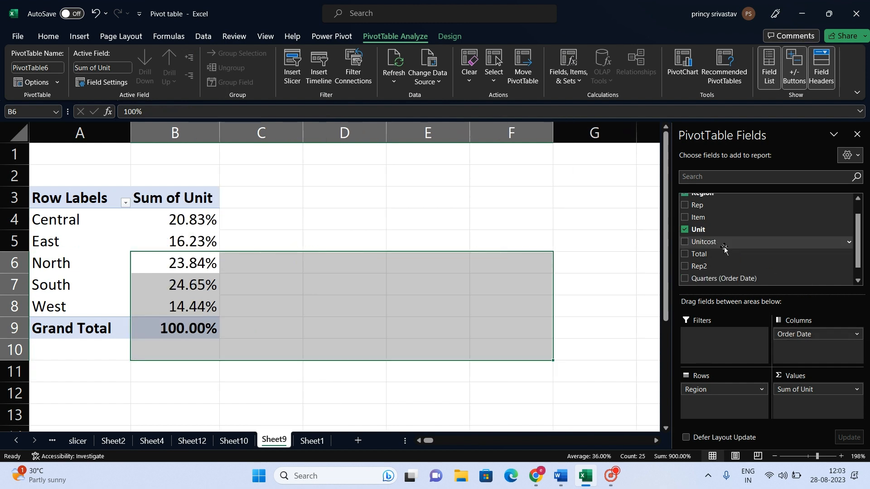
drag(181, 220, 173, 305)
right_click(178, 222)
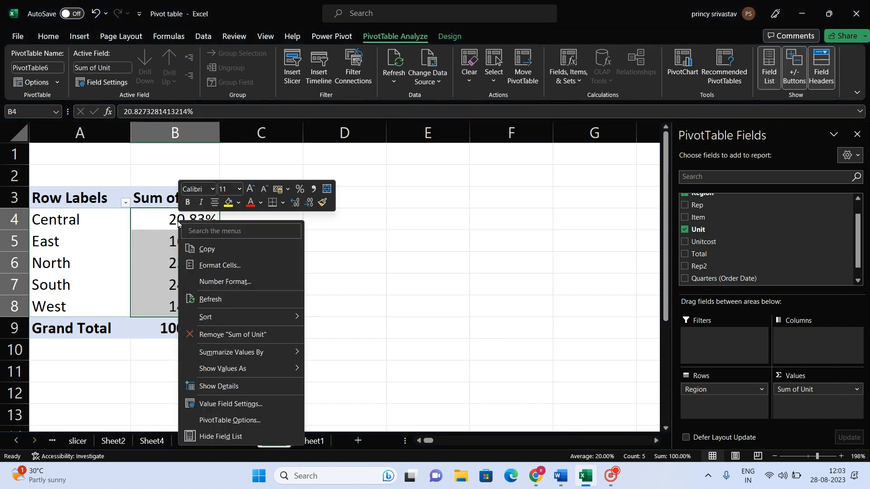
mouse_move(269, 374)
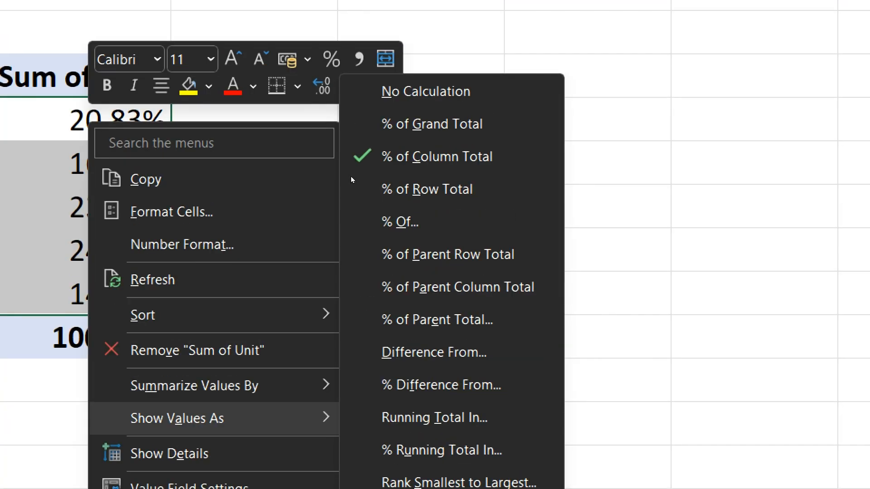
click(417, 92)
click(278, 160)
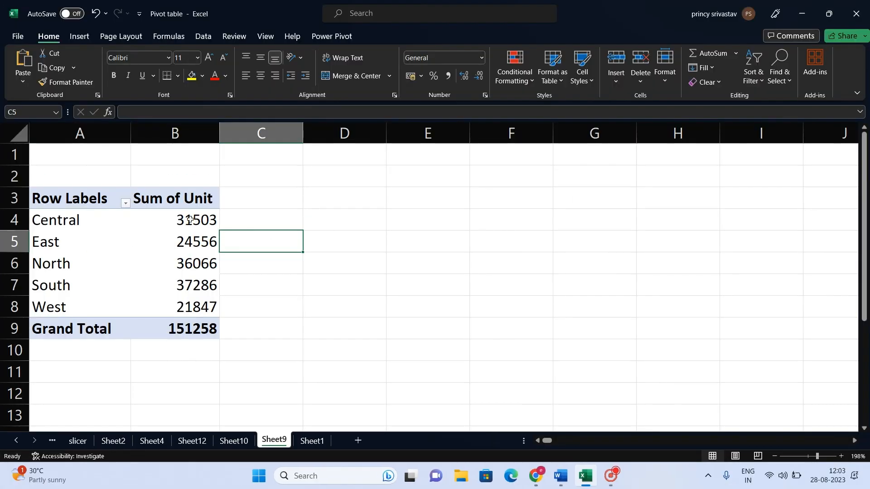
drag(86, 127, 82, 285)
drag(175, 302, 176, 299)
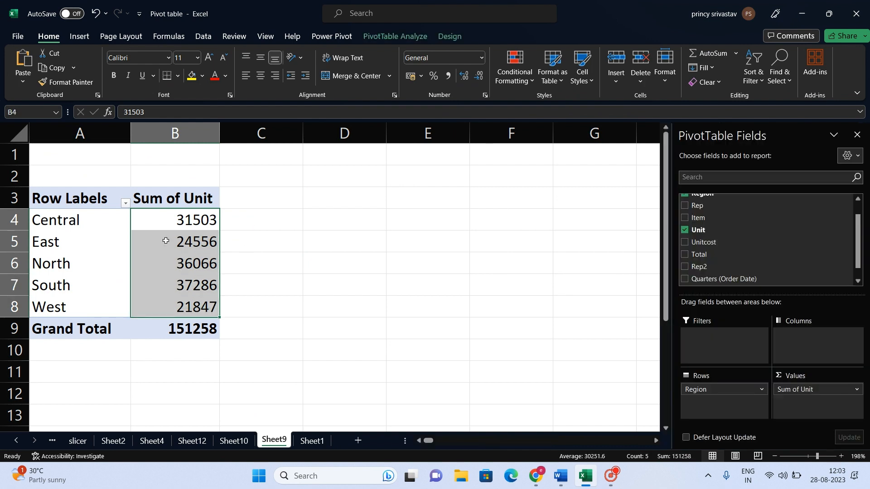
right_click(153, 214)
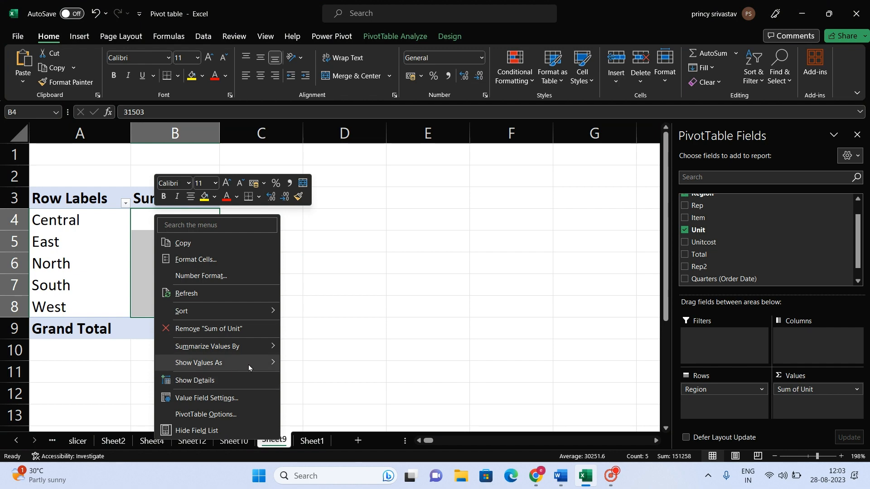
mouse_move(248, 365)
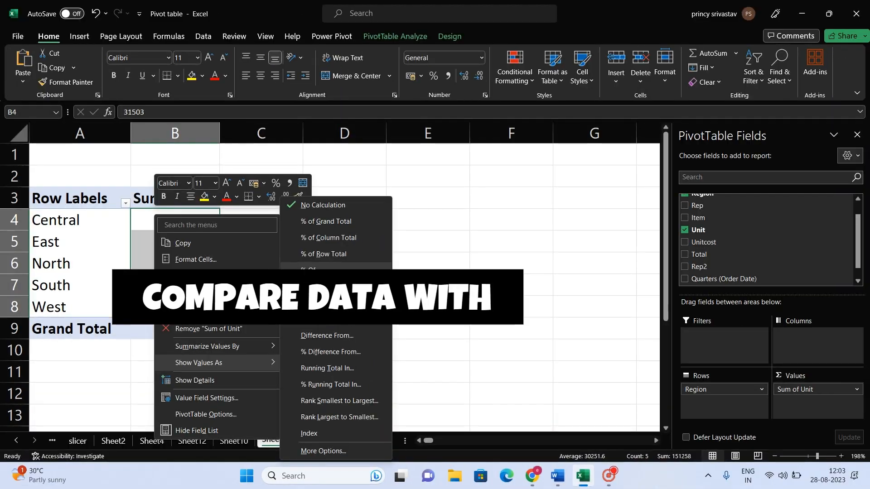
click(539, 137)
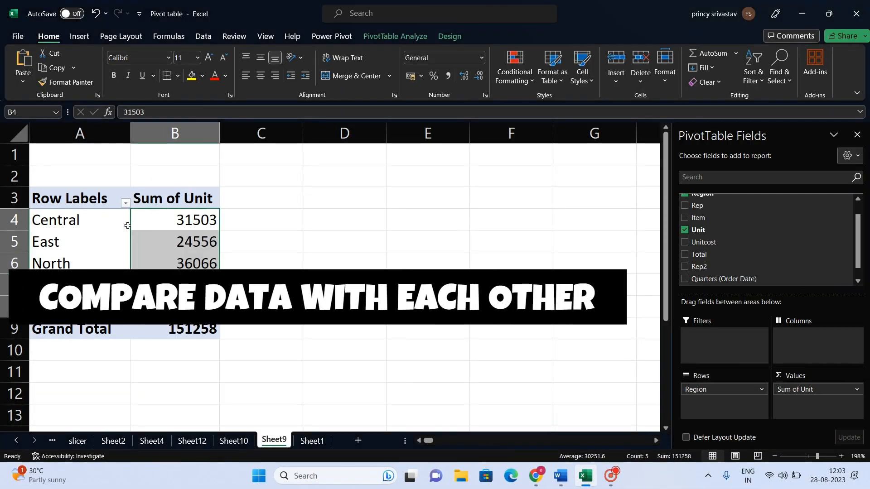
Examine the region row labels, comparing the Central, East and North entries of the PivotTable.
click(93, 214)
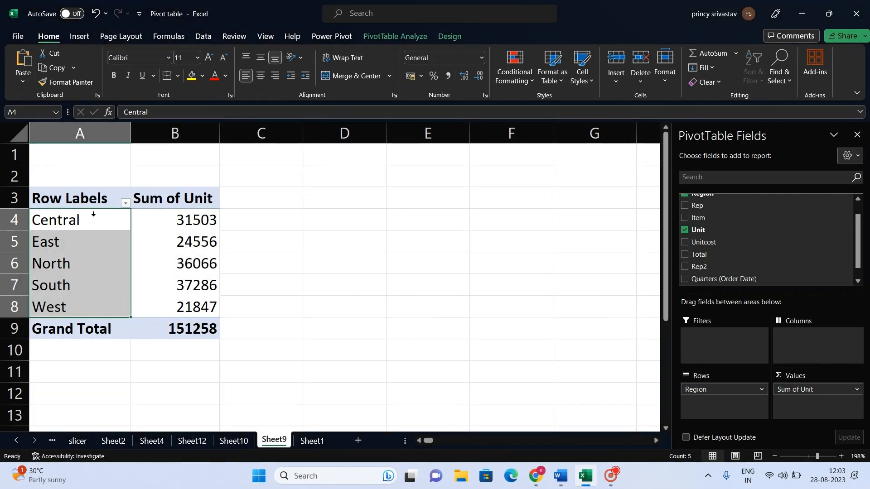
click(68, 264)
click(70, 243)
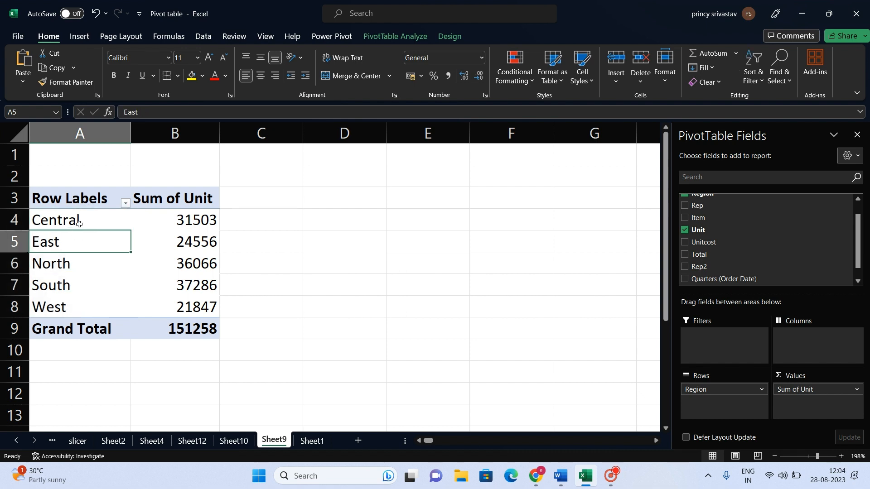
click(79, 224)
key(Down)
key(Down)
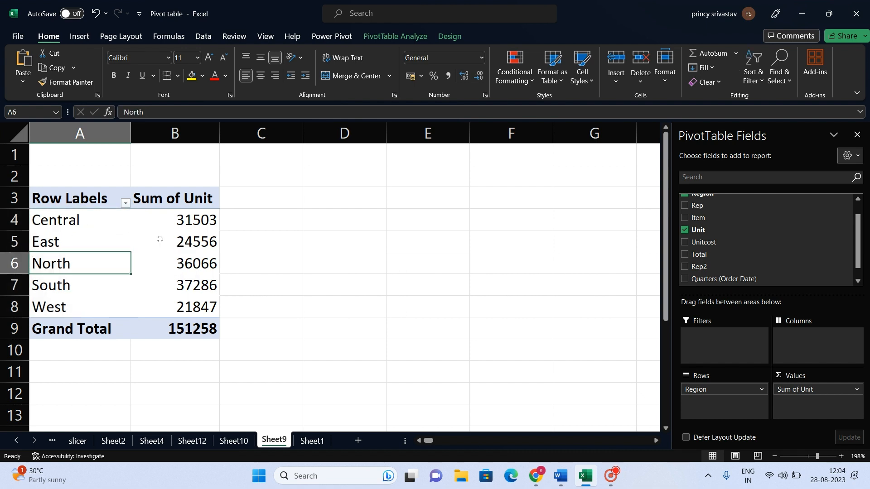
key(Up)
key(Up)
key(Down)
key(Down)
key(Up)
key(Up)
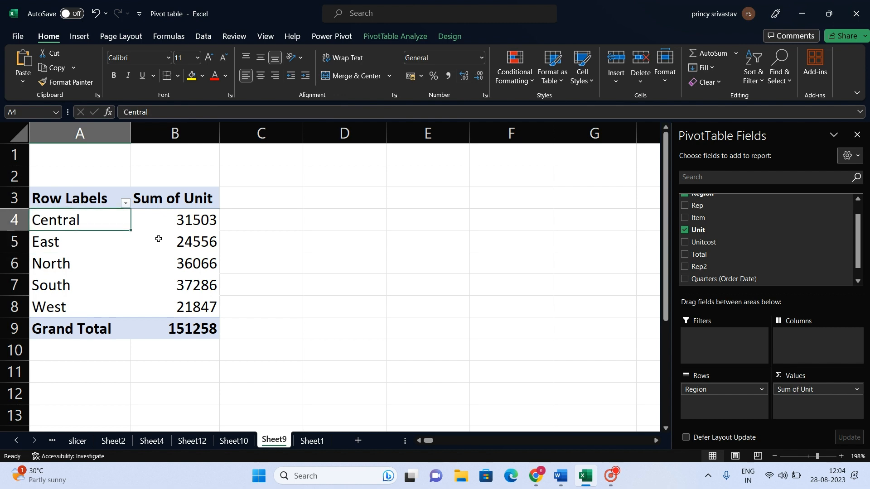
Start the % Of calculation for the Sum of Unit values of all regions, with Region as the base field.
drag(179, 226, 174, 305)
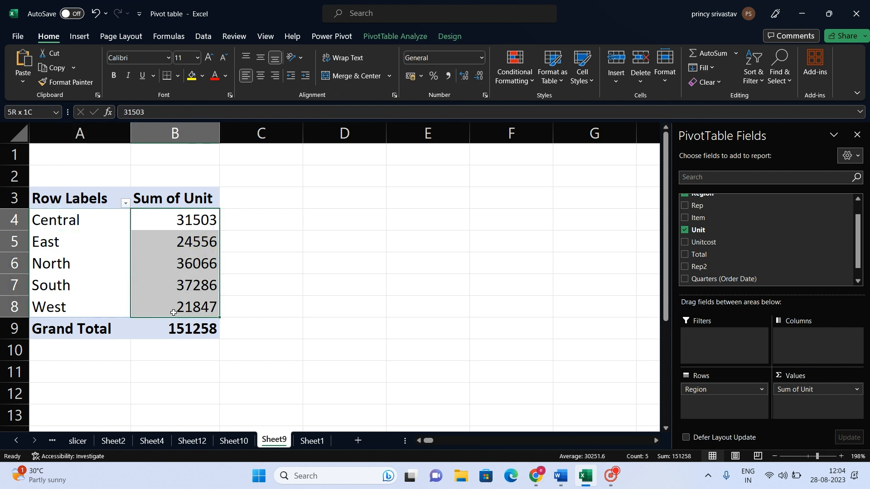
right_click(171, 220)
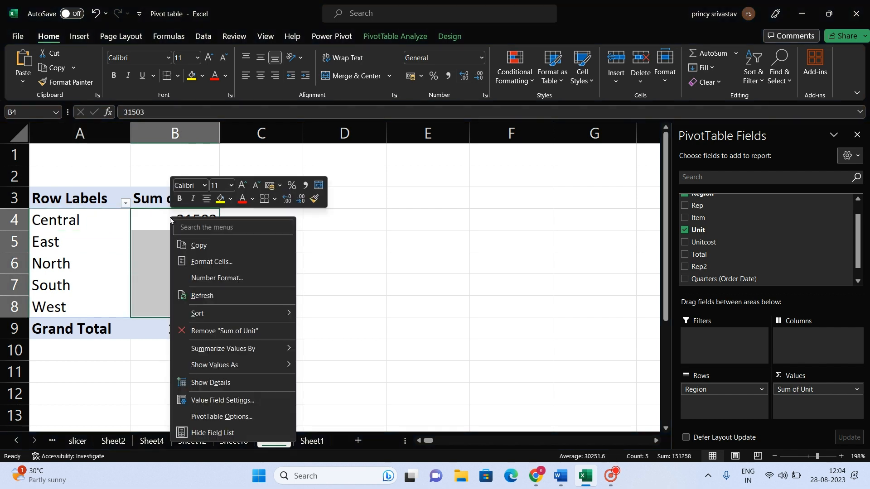
mouse_move(272, 362)
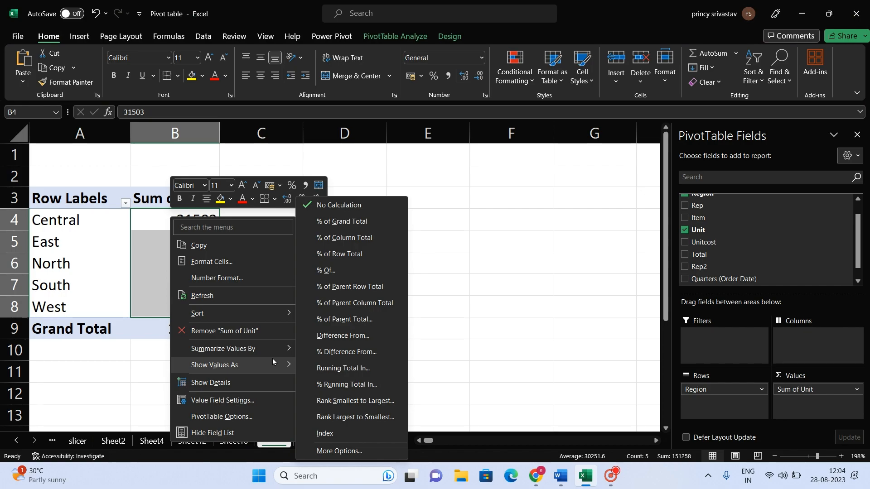
key(super+plus)
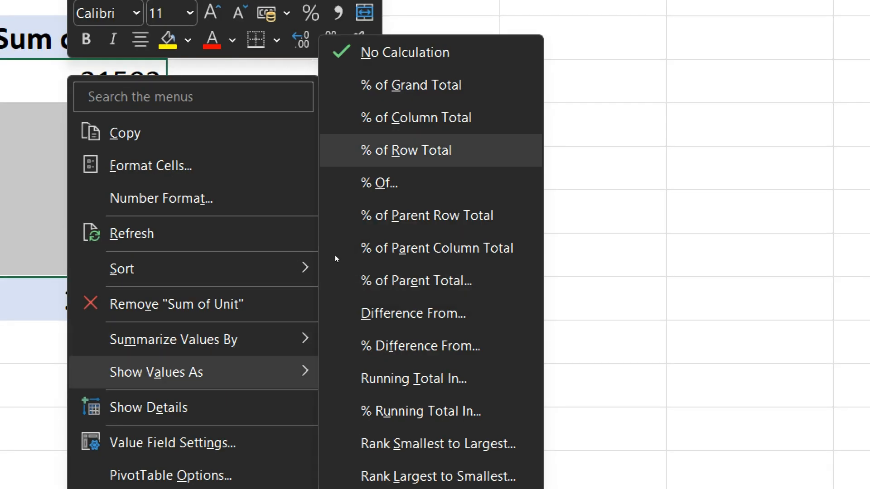
key(Down)
key(Return)
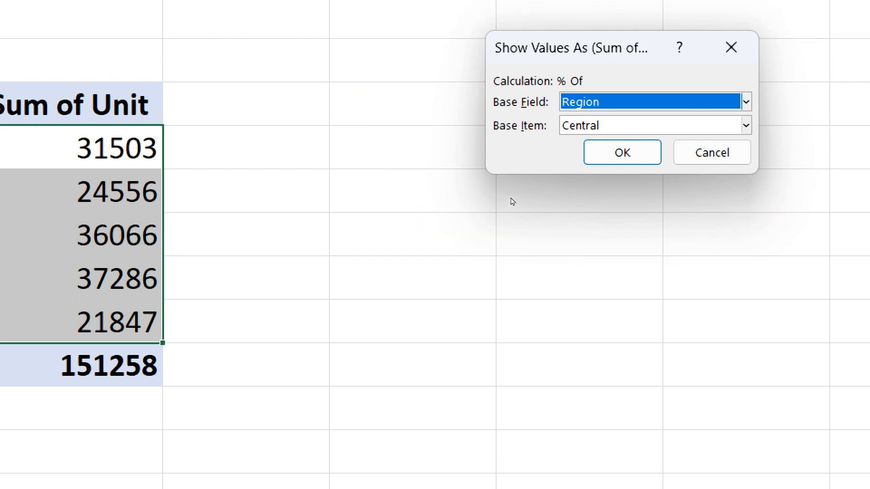
key(alt+Down)
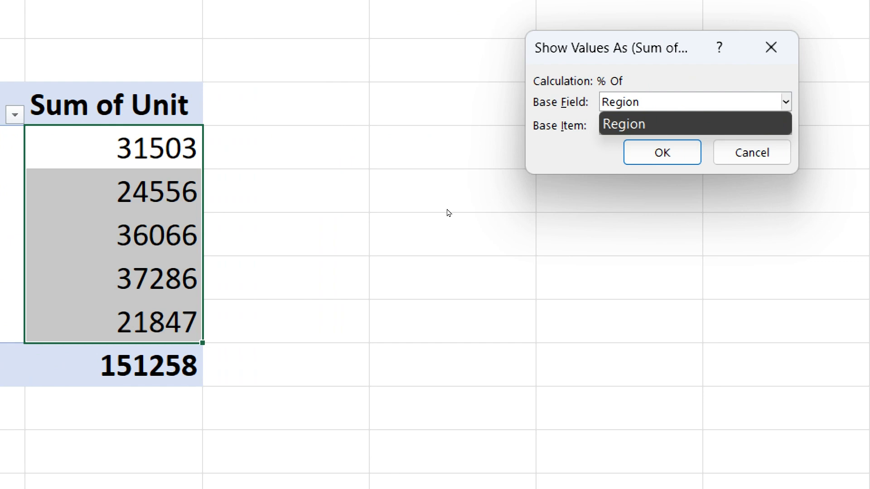
key(Return)
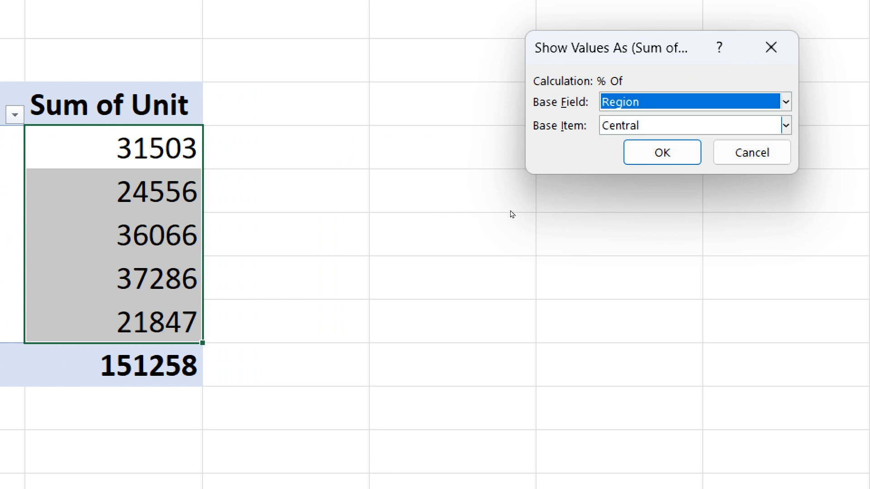
Set the base item of the % Of calculation to North and apply it.
key(alt+Down)
key(Up)
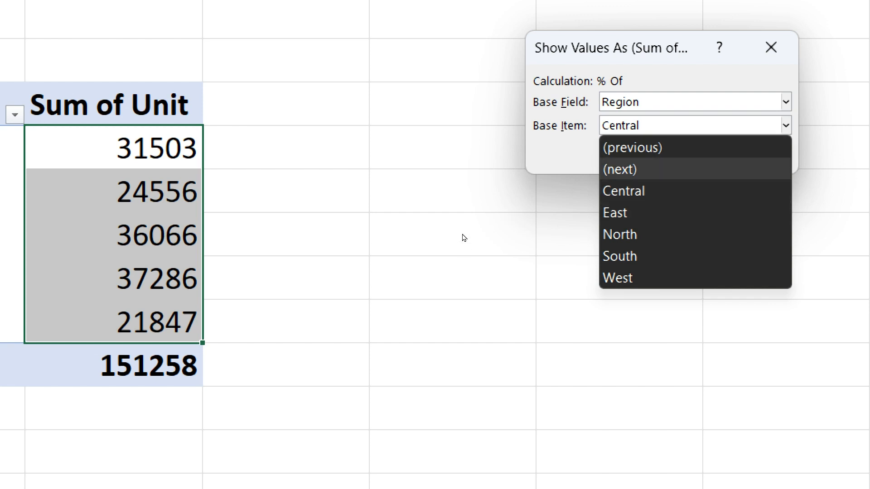
key(Down)
key(Down)
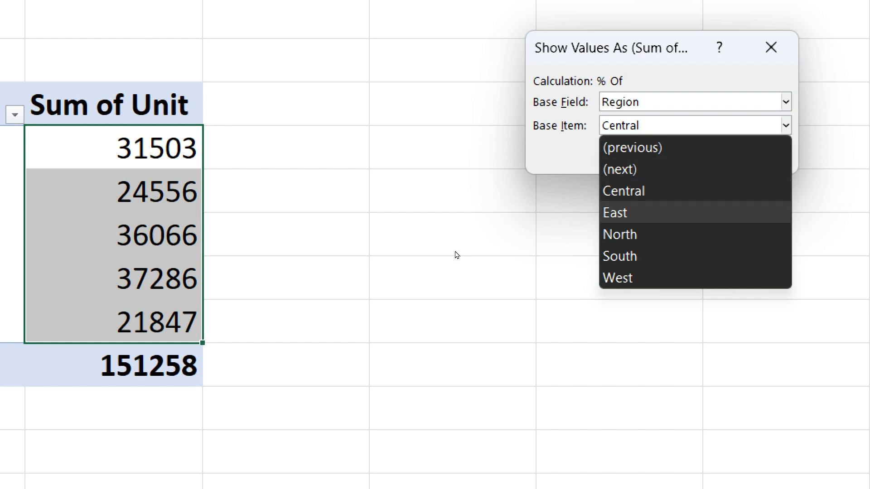
key(Down)
key(Up)
key(Up)
key(Down)
key(Down)
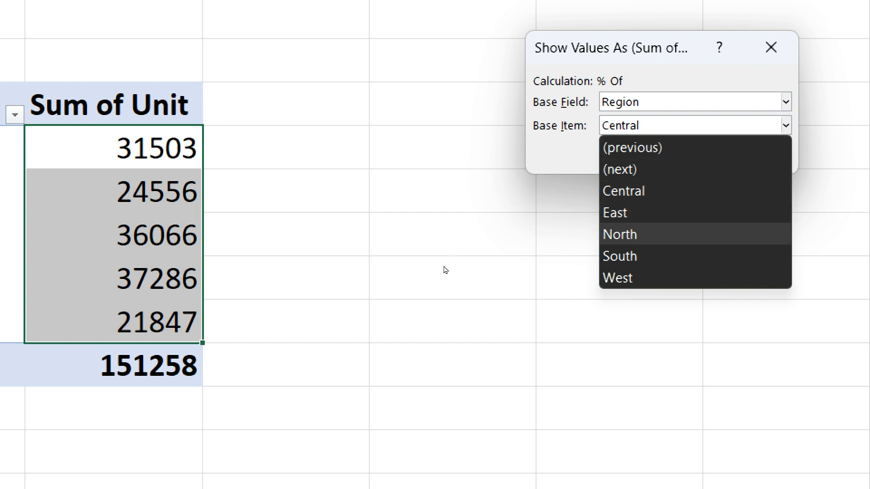
key(Down)
key(Up)
key(Return)
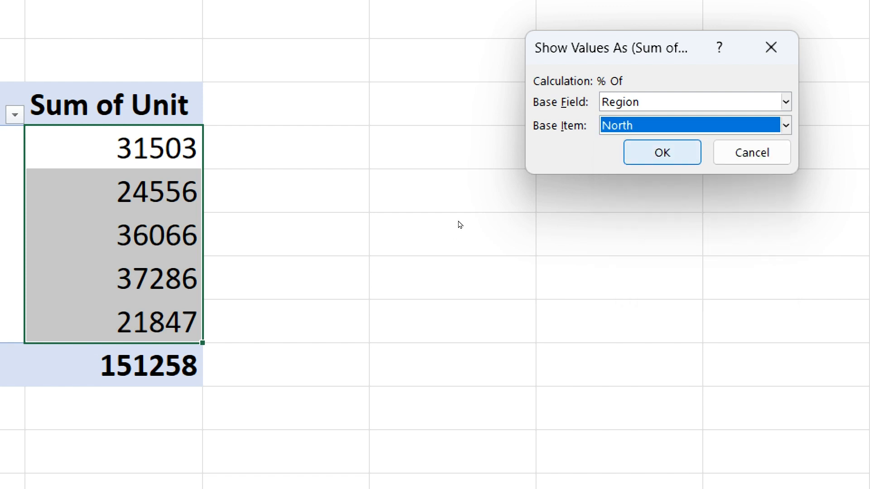
key(Tab)
key(Return)
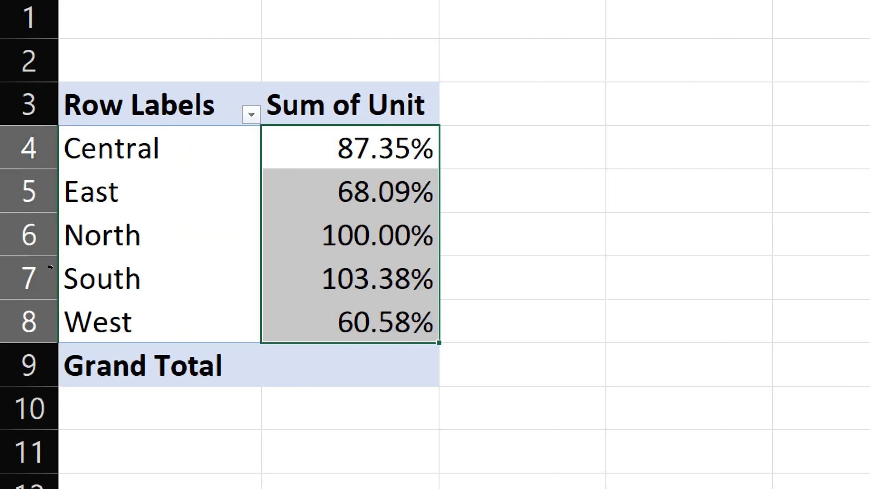
Examine the Central and East percentages in comparison with the North base region.
click(61, 242)
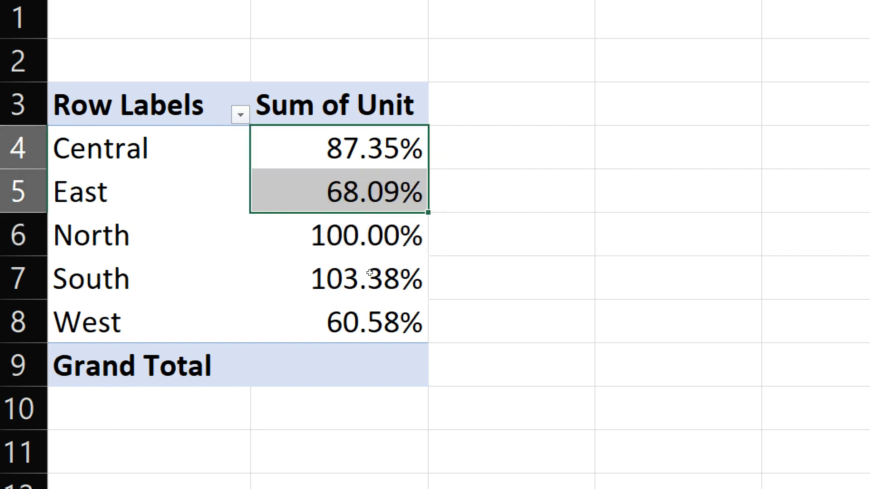
key(Up)
key(Down)
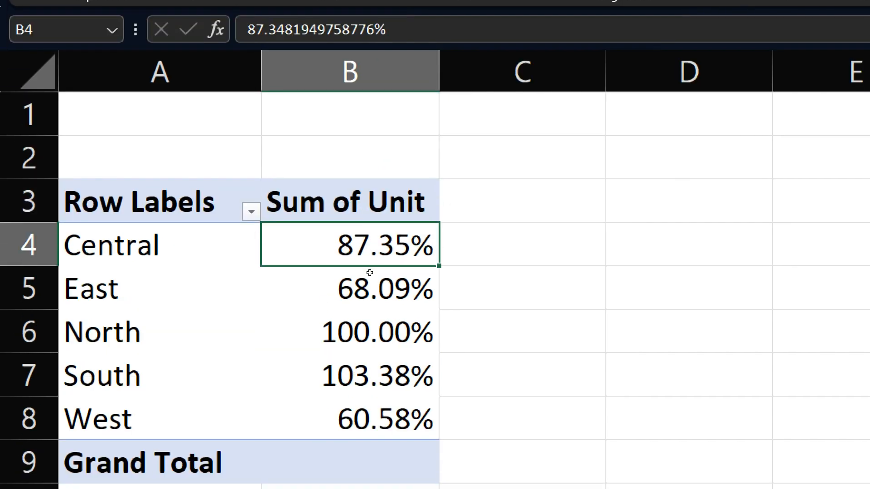
scroll(254, 271, down, 1)
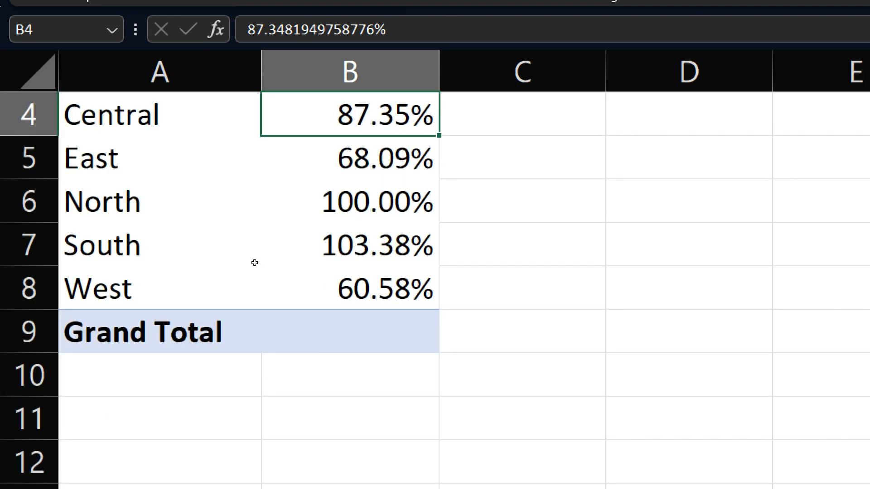
key(Down)
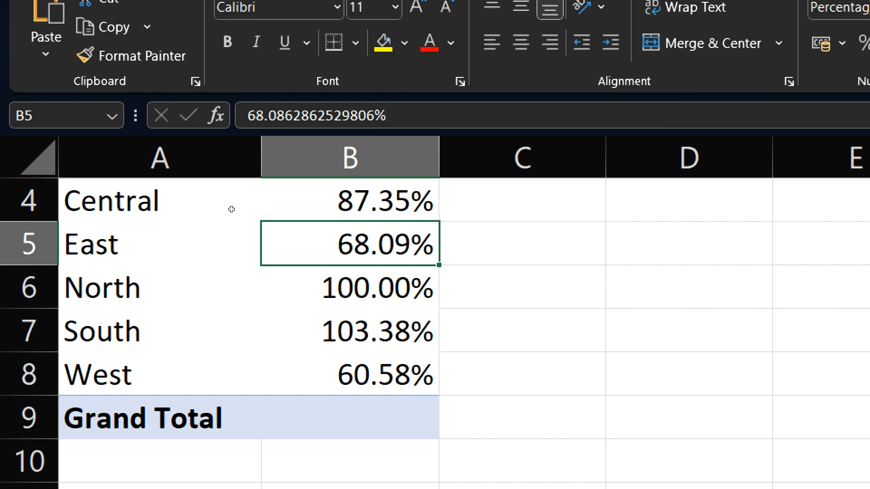
Examine the South region's percentage in comparison with the North base region.
key(Down)
key(Down)
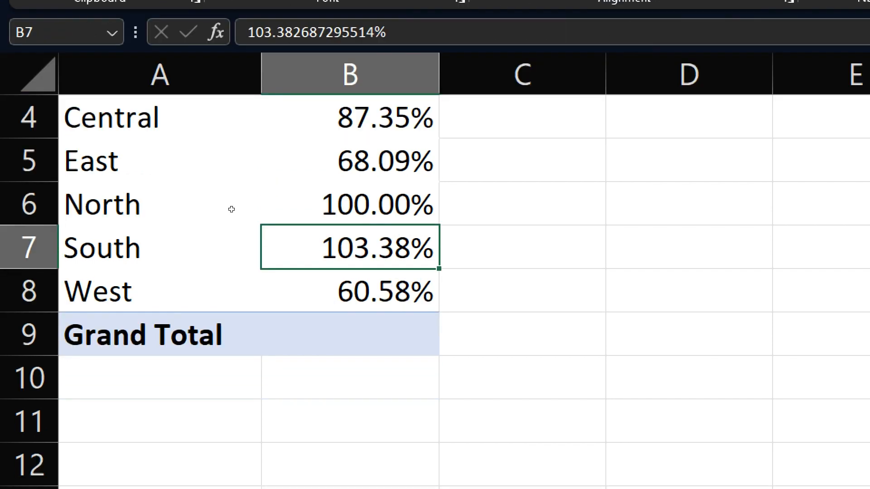
scroll(202, 208, up, 1)
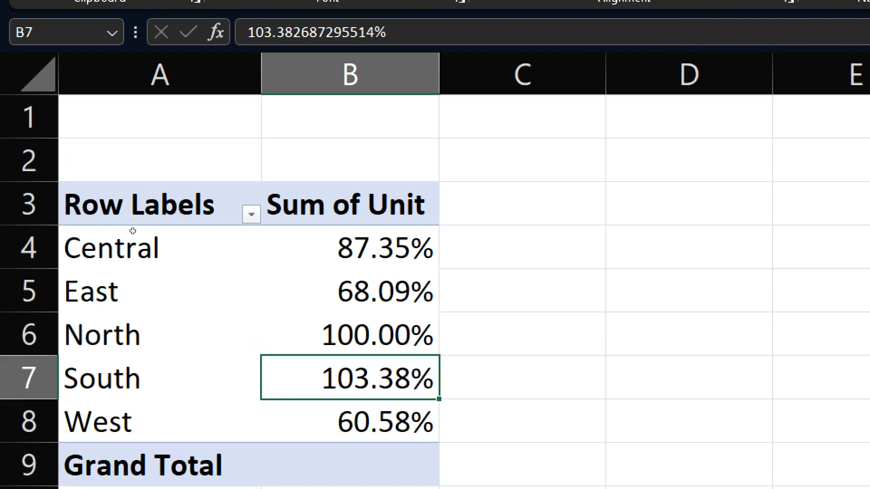
Set the Sum of Unit values of all regions back to No Calculation.
drag(193, 216, 197, 297)
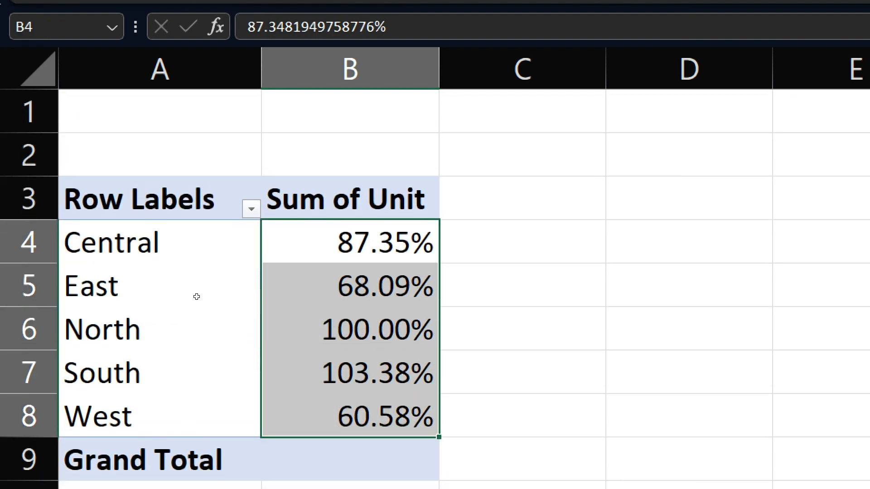
key(shift+F10)
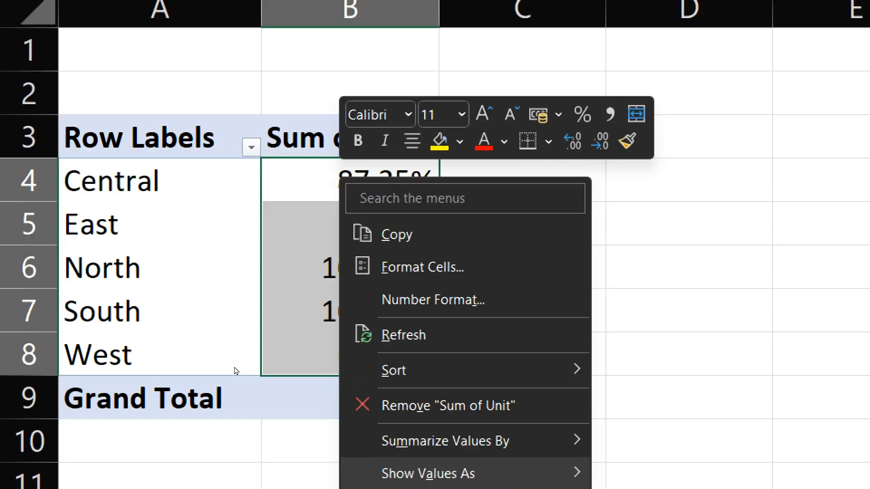
mouse_move(453, 473)
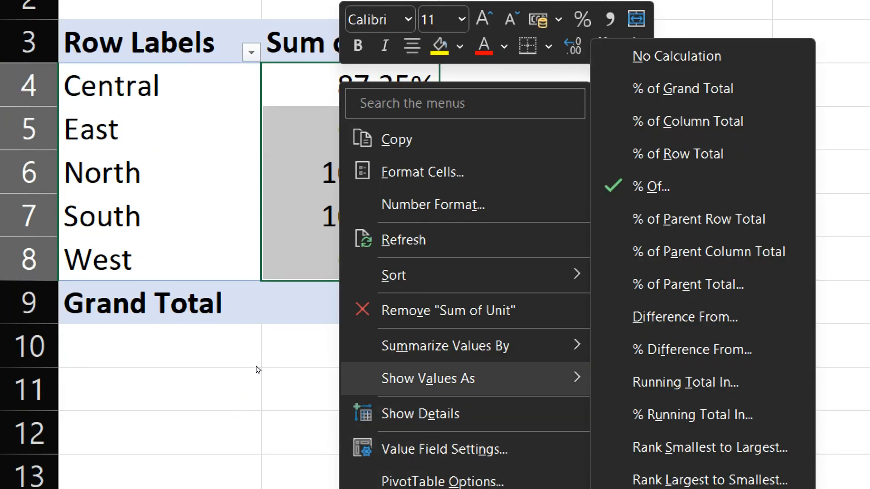
click(677, 56)
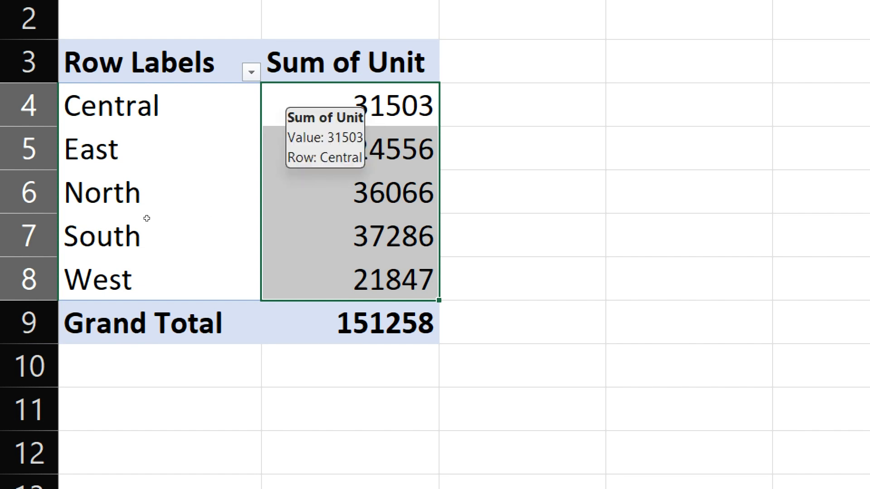
Review the parent row, parent column and parent total calculations available for showing the Sum of Unit values.
key(shift+F10)
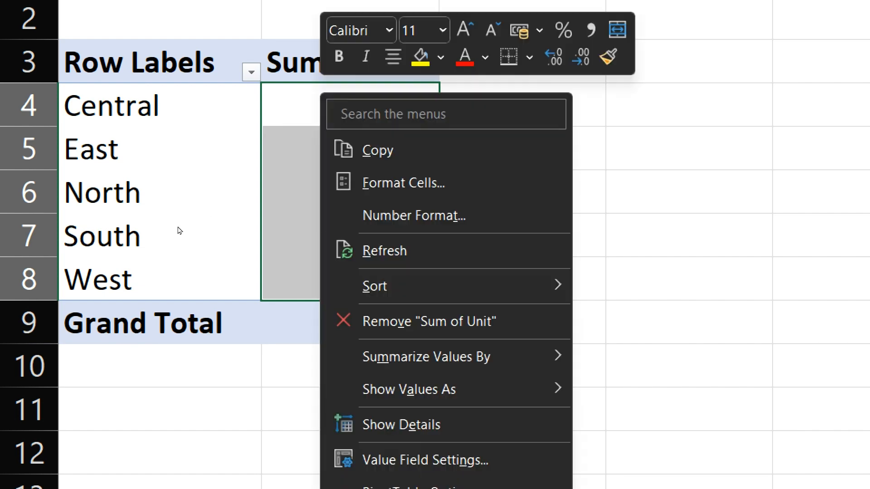
key(Up)
key(Up)
key(Up)
key(Up)
key(Up)
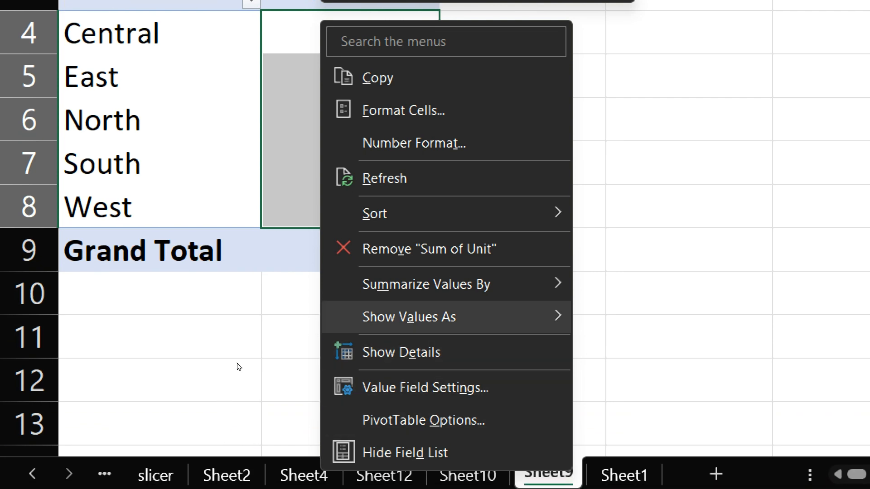
key(Right)
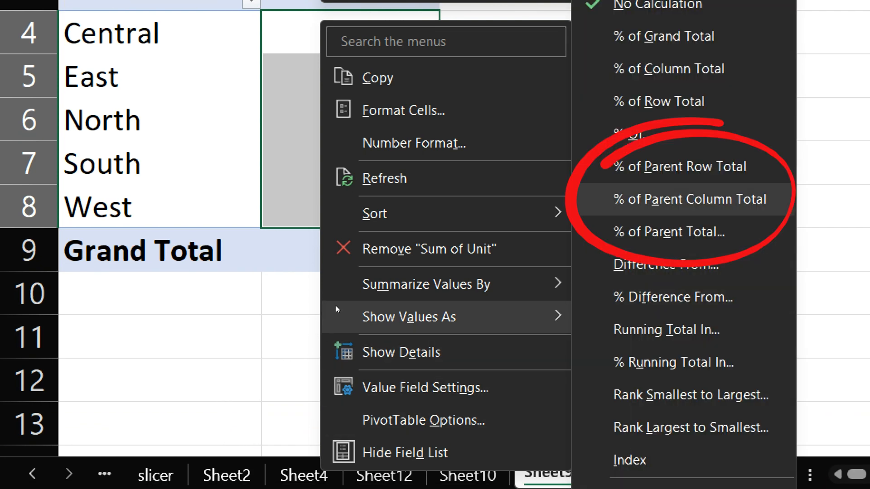
key(Down)
key(Down)
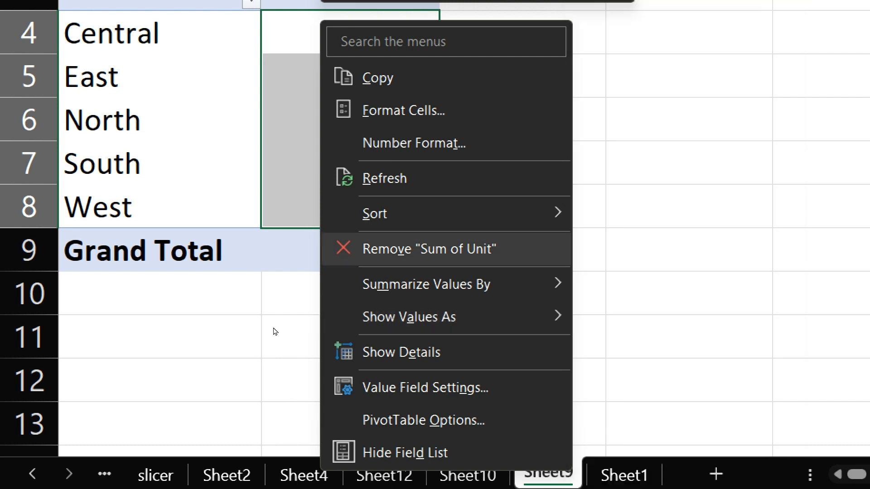
click(328, 323)
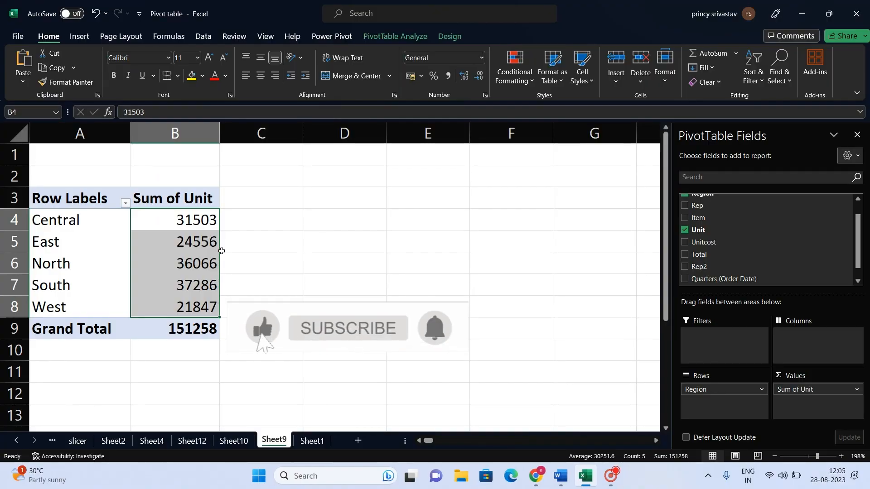
Show the Sum of Unit values of all regions as % of Grand Total.
right_click(171, 221)
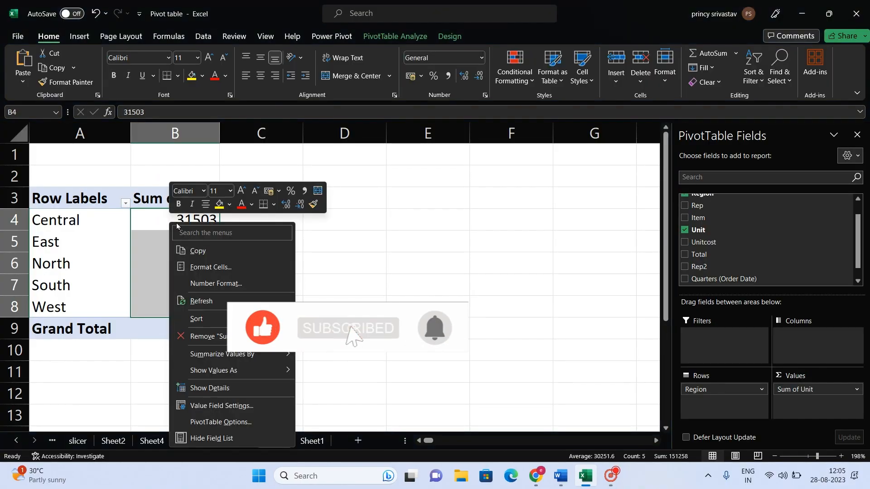
mouse_move(220, 358)
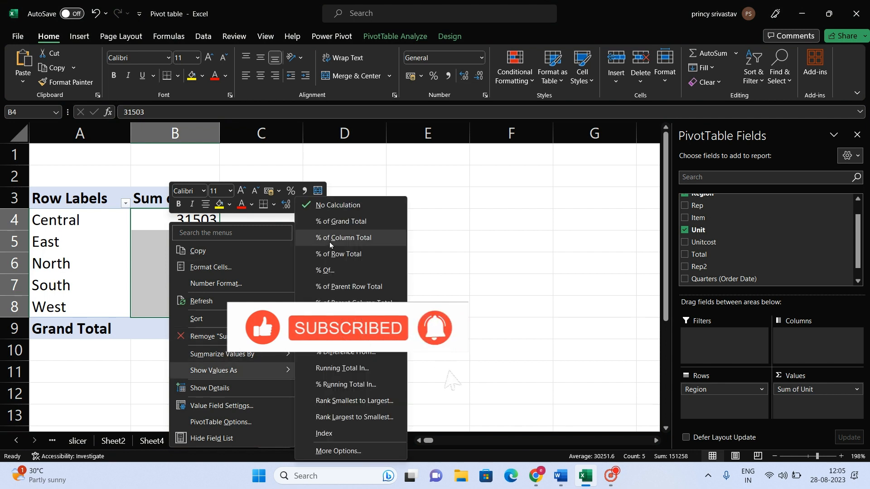
click(335, 221)
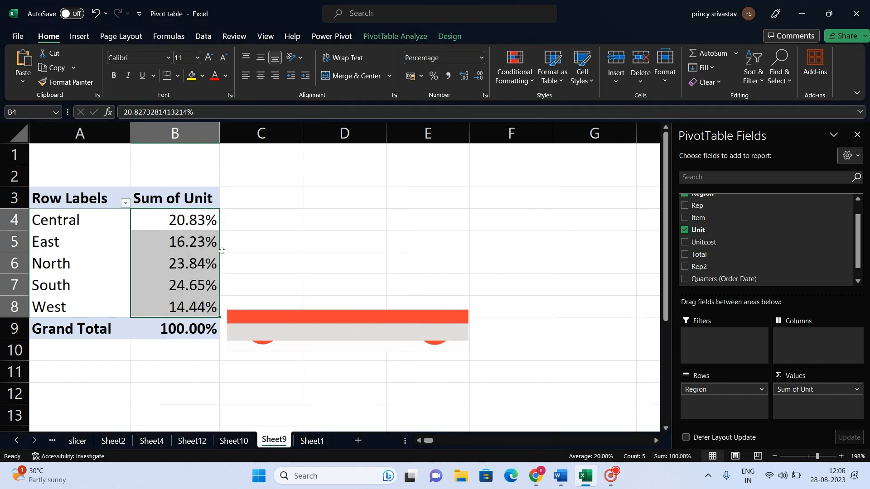
Remove the % of Grand Total calculation from the Sum of Unit values by choosing No Calculation.
right_click(199, 221)
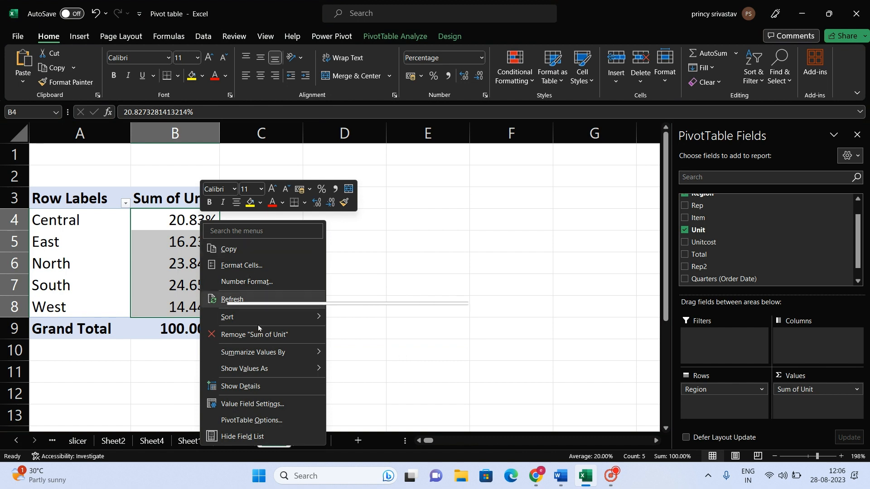
mouse_move(263, 370)
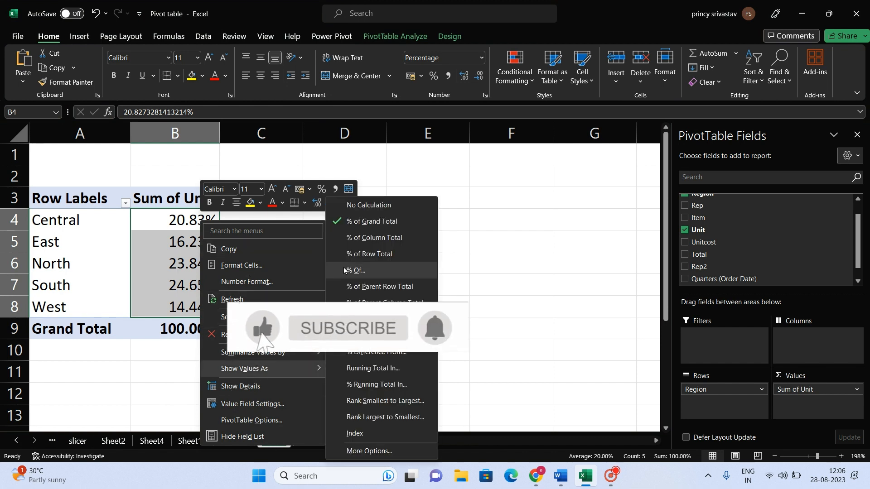
click(363, 205)
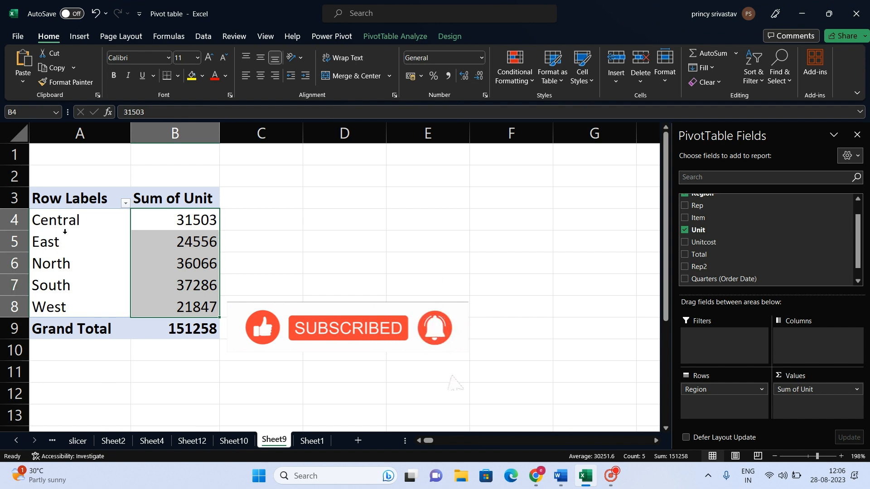
Add the Rep field to the PivotTable rows beneath Region.
drag(60, 222, 60, 308)
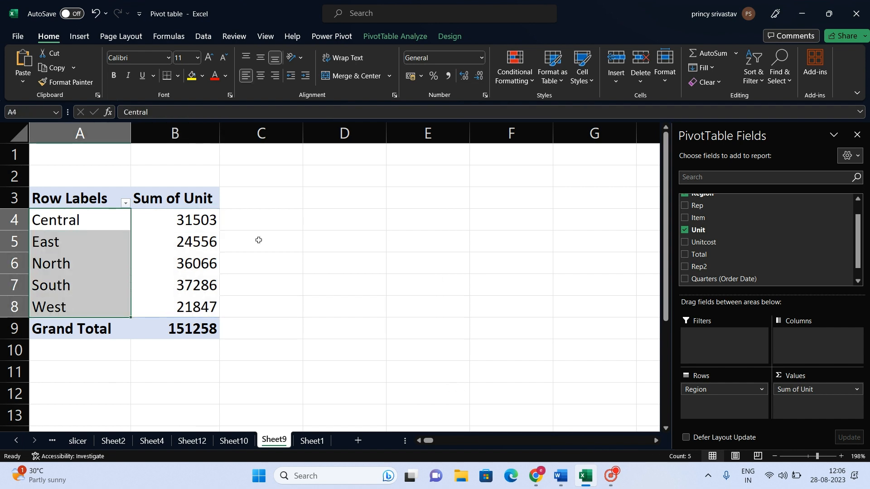
drag(722, 207, 696, 406)
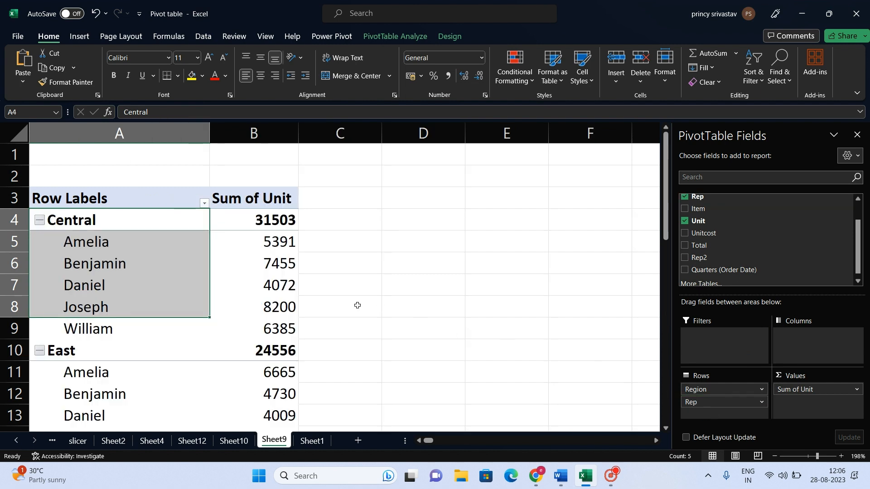
Examine how the reps are nested under the Central, East and North regions in the row labels.
scroll(245, 329, down, 1)
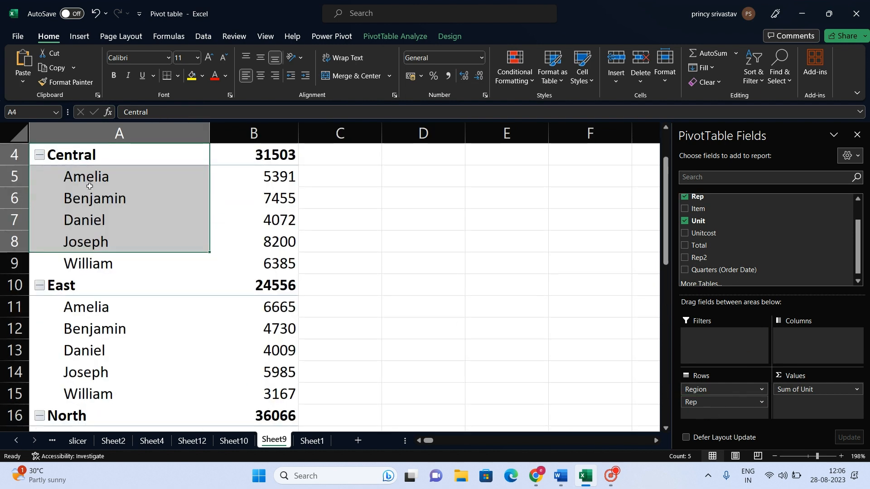
click(95, 157)
drag(91, 172, 82, 265)
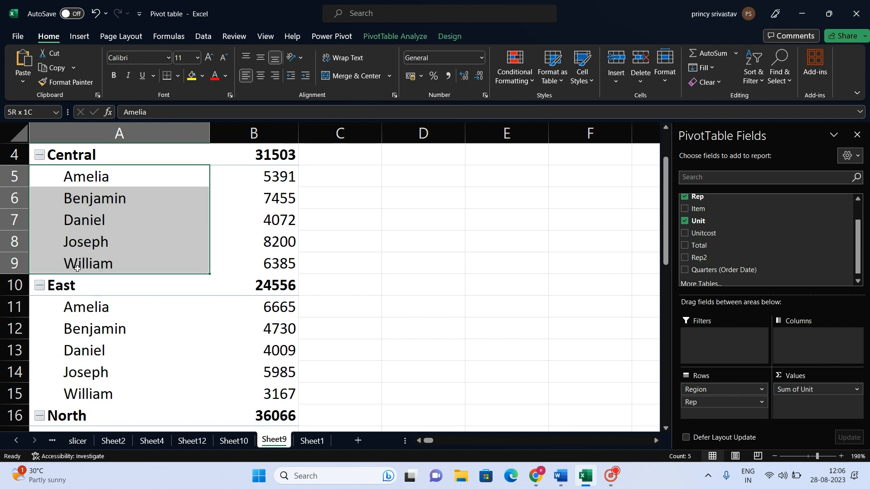
scroll(81, 266, down, 2)
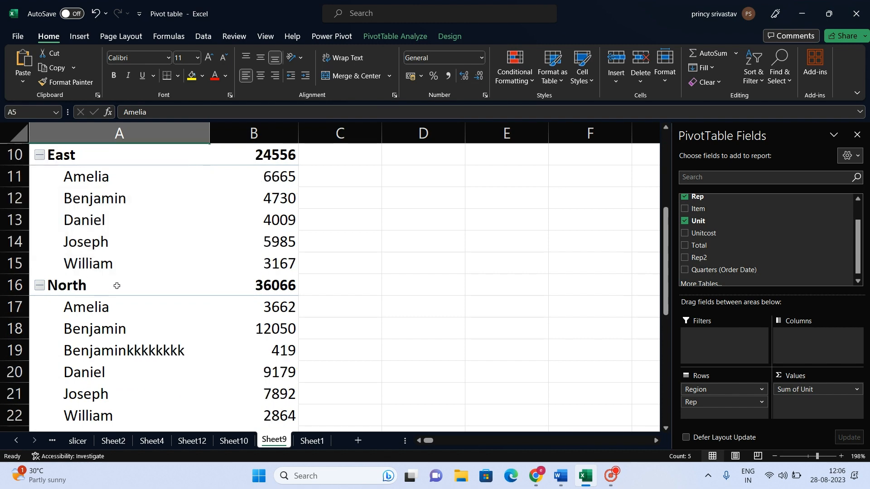
scroll(117, 285, down, 3)
scroll(128, 287, up, 6)
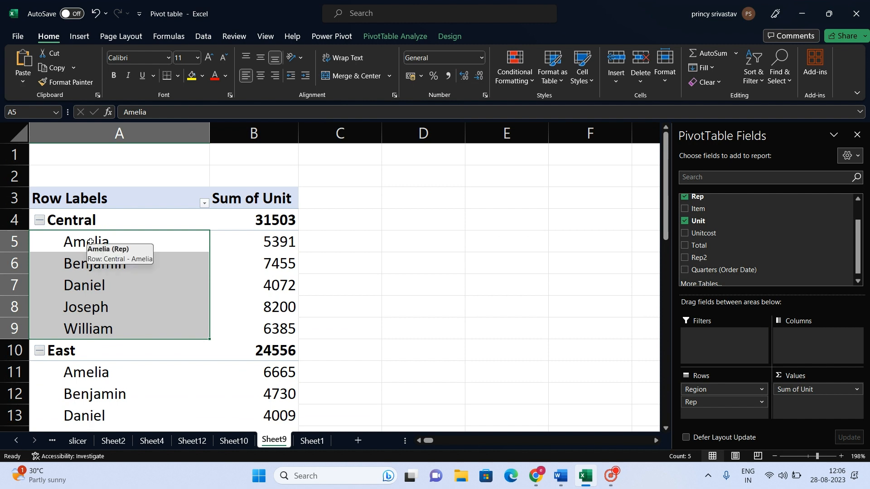
drag(90, 242, 86, 322)
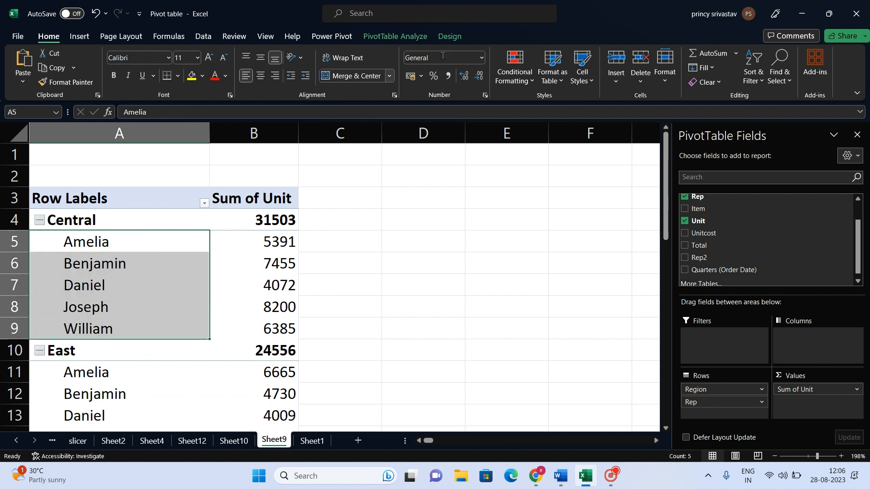
Change the PivotTable's report layout to Tabular Form.
click(444, 38)
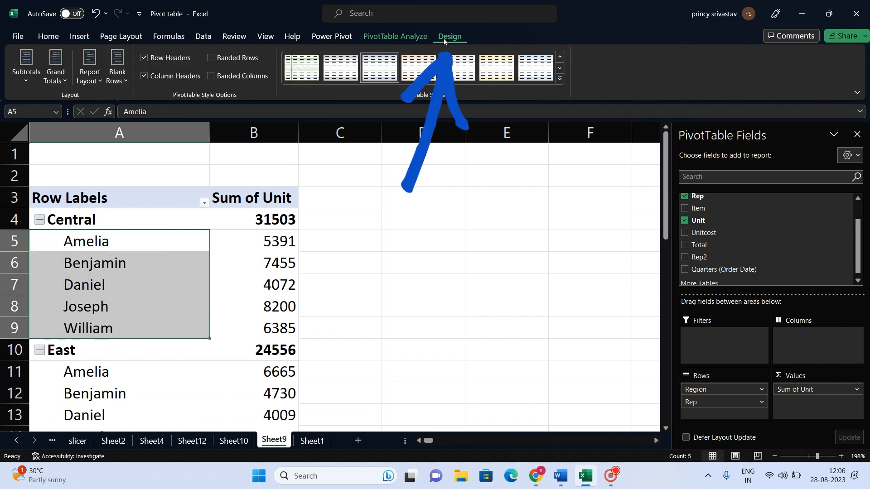
key(super+plus)
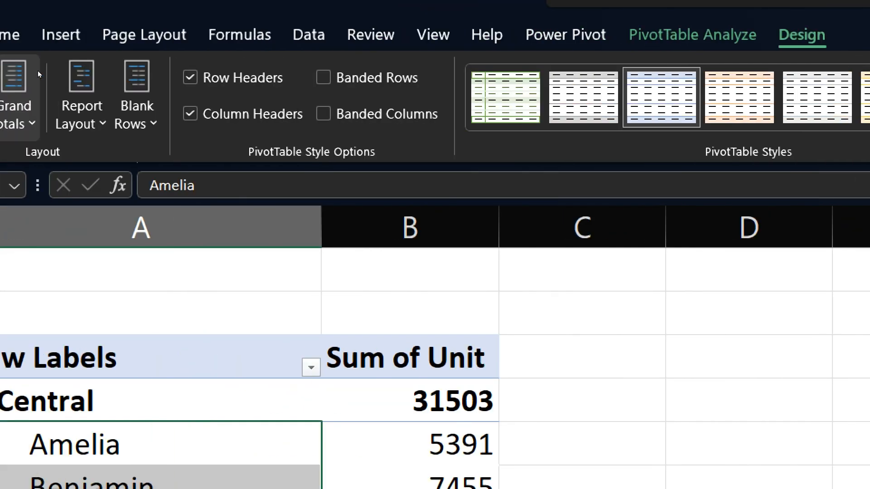
click(81, 96)
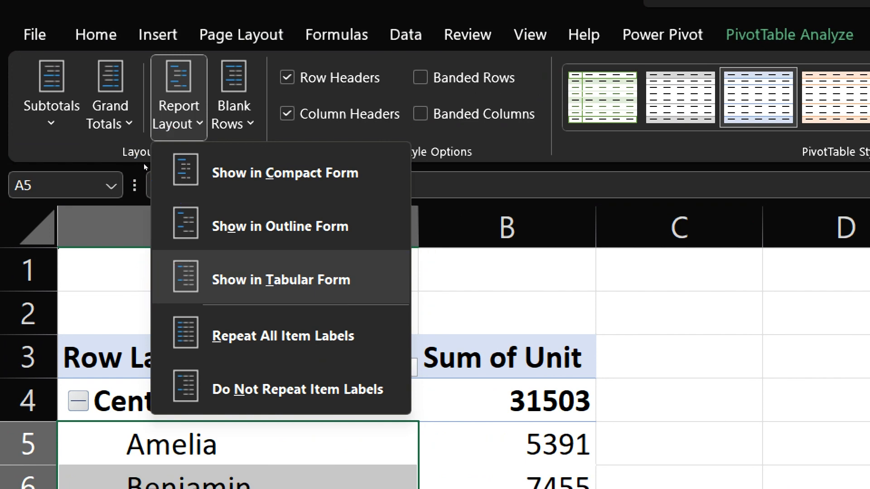
key(Return)
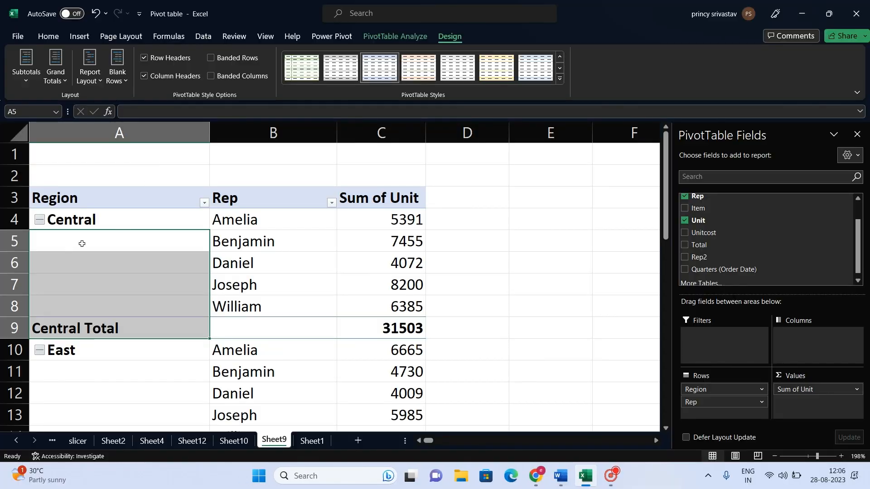
Examine the separate Region and Rep columns, comparing the Central region with the reps that belong to it.
click(120, 133)
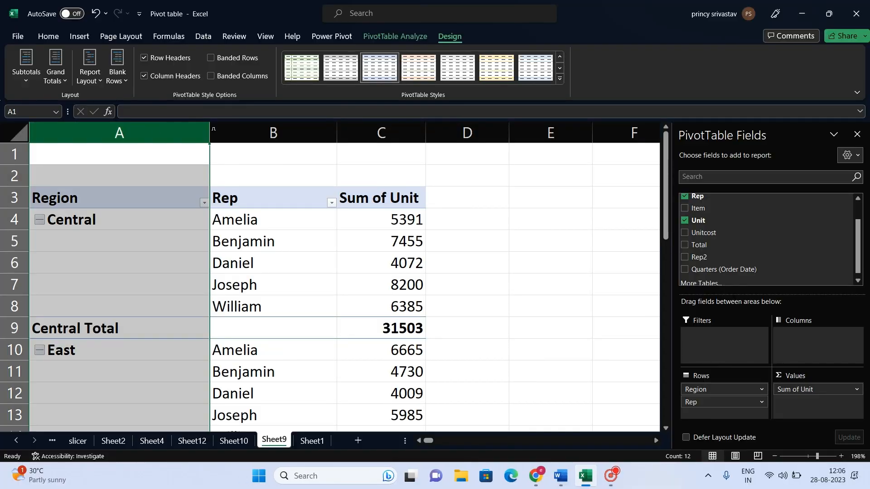
click(282, 131)
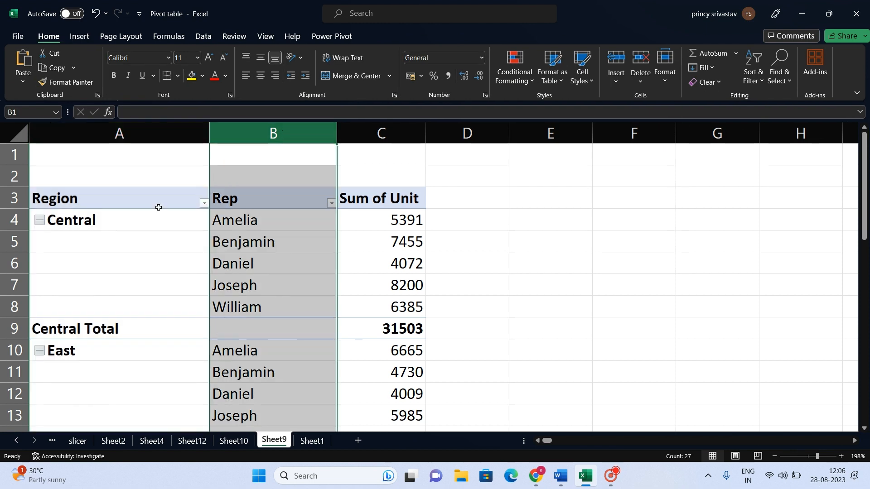
drag(124, 220, 164, 302)
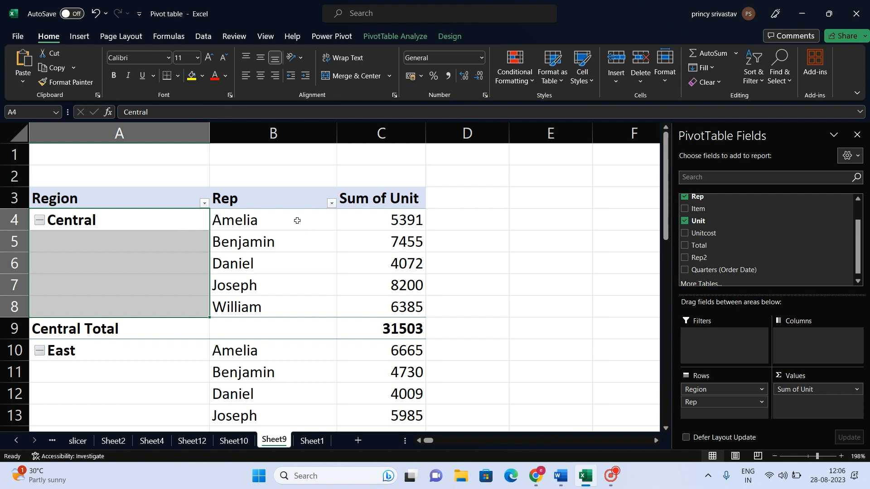
drag(297, 221, 294, 311)
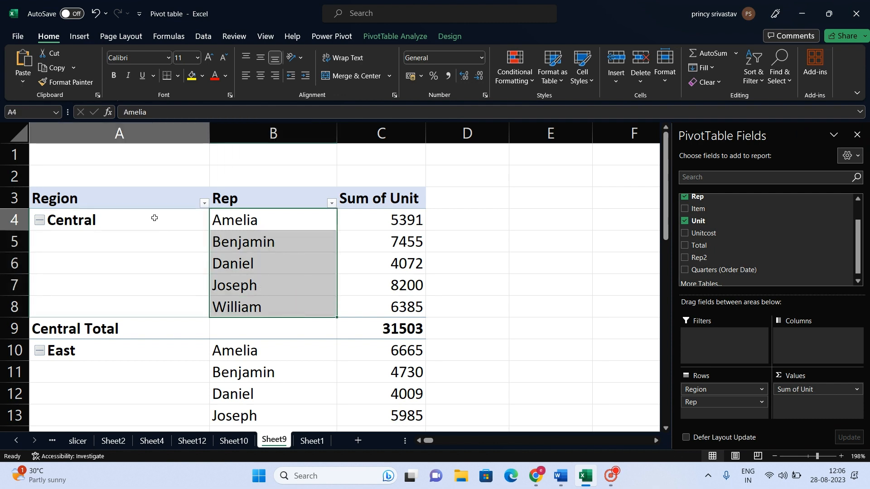
drag(154, 218, 163, 308)
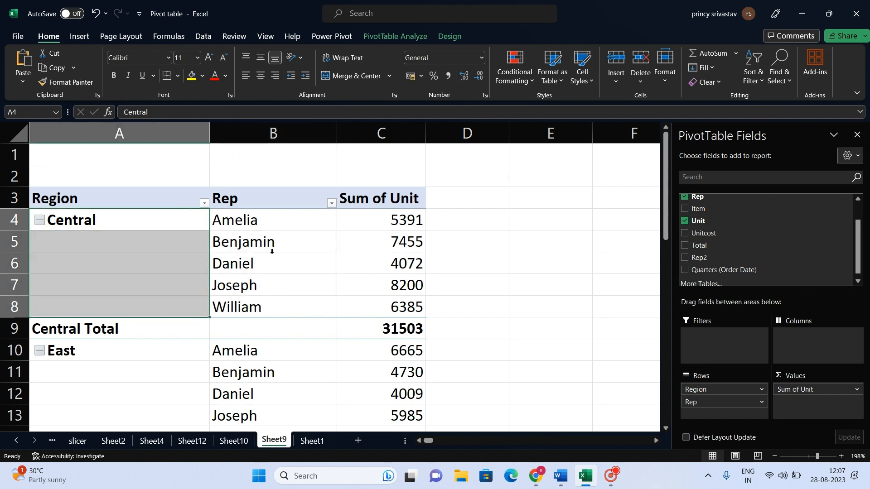
drag(284, 223, 276, 295)
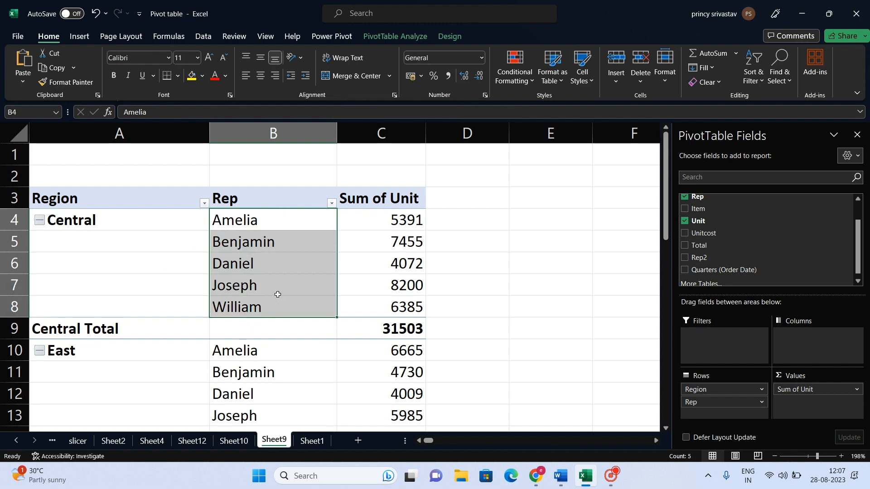
scroll(278, 293, down, 1)
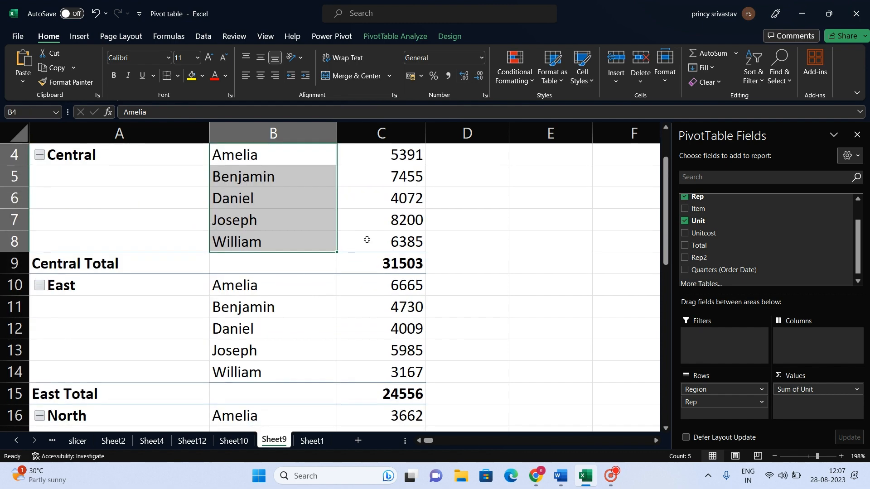
Show the Sum of Unit values as % of Parent Total with Region as the base field.
scroll(367, 240, up, 1)
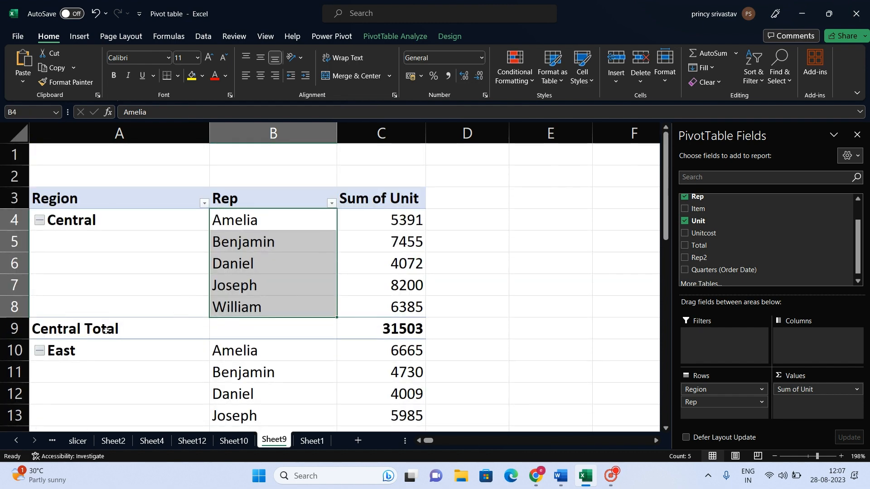
click(51, 331)
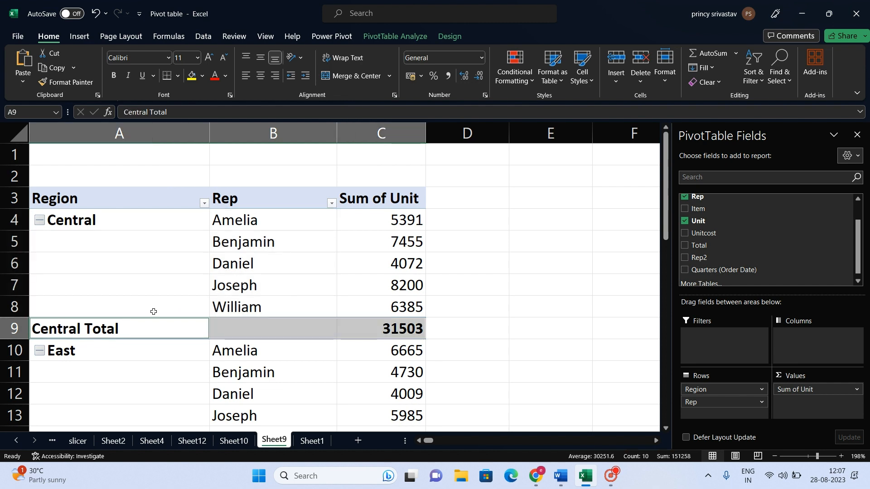
drag(295, 219, 294, 311)
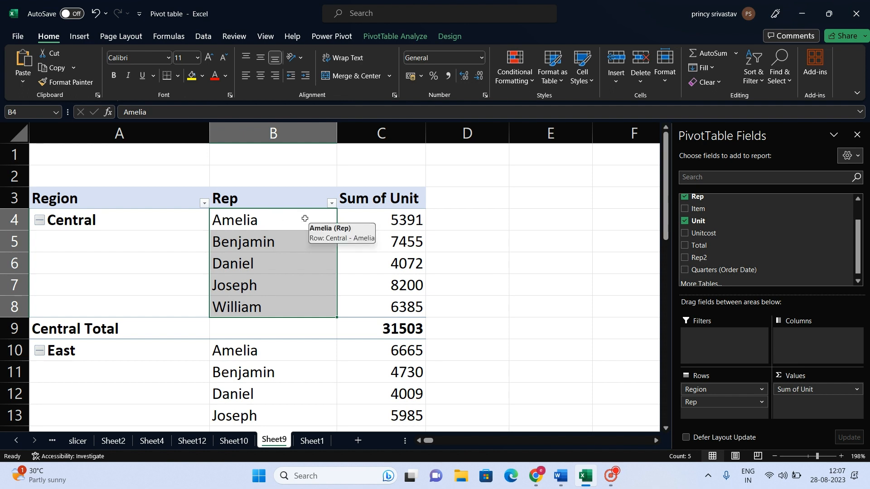
click(380, 221)
right_click(380, 222)
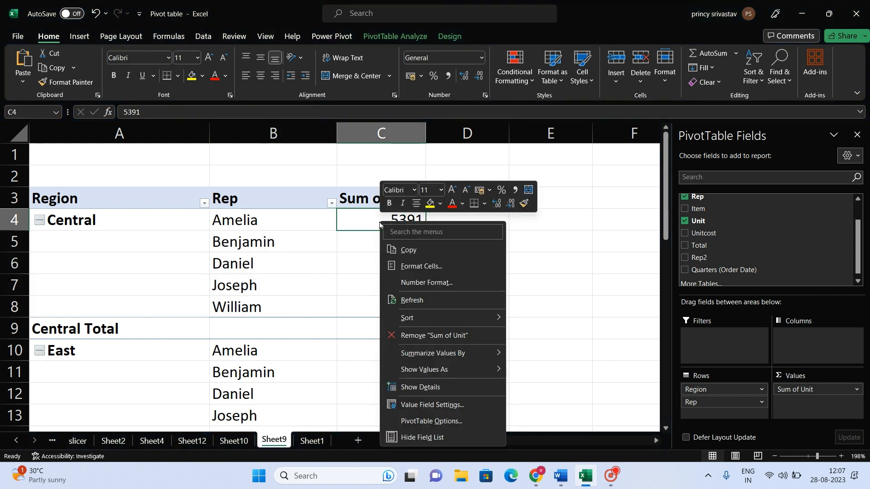
mouse_move(437, 371)
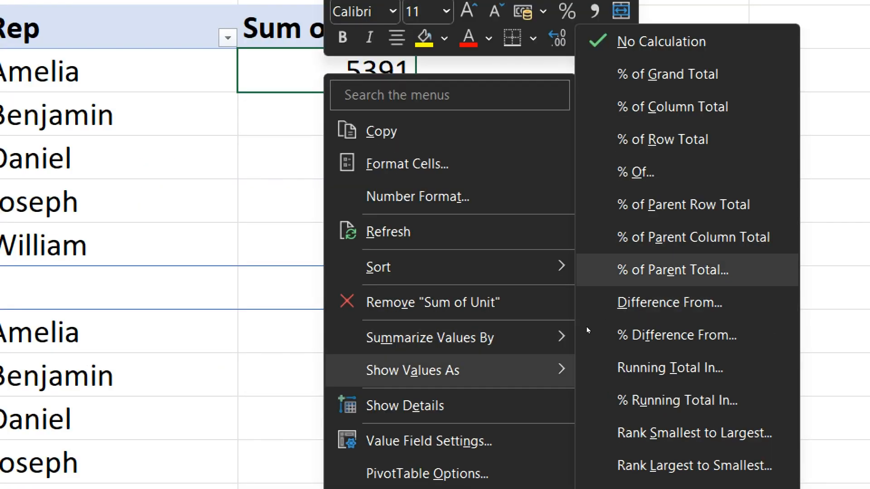
key(Return)
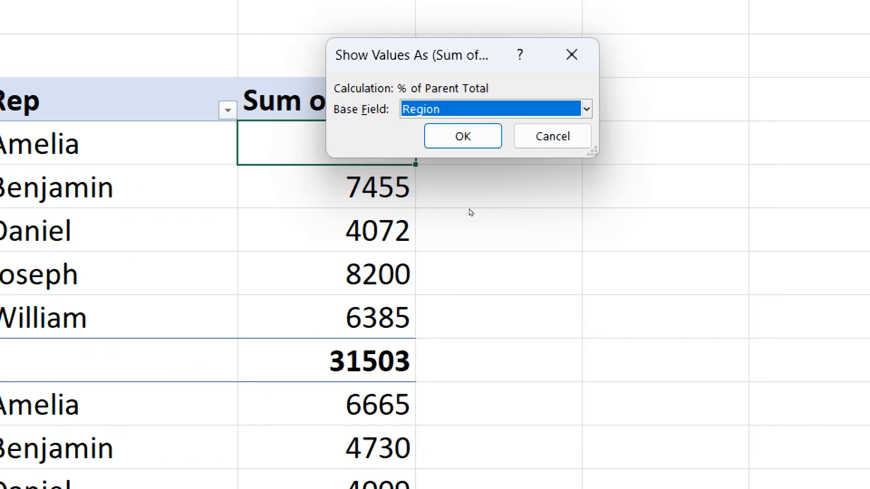
key(Return)
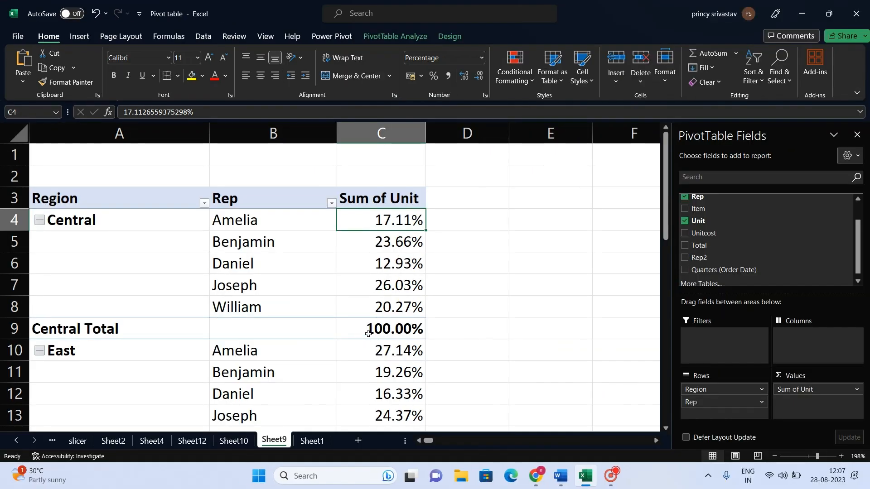
Examine the total rows of the Central, East, North and South regions under the parent total calculation.
click(563, 369)
click(14, 329)
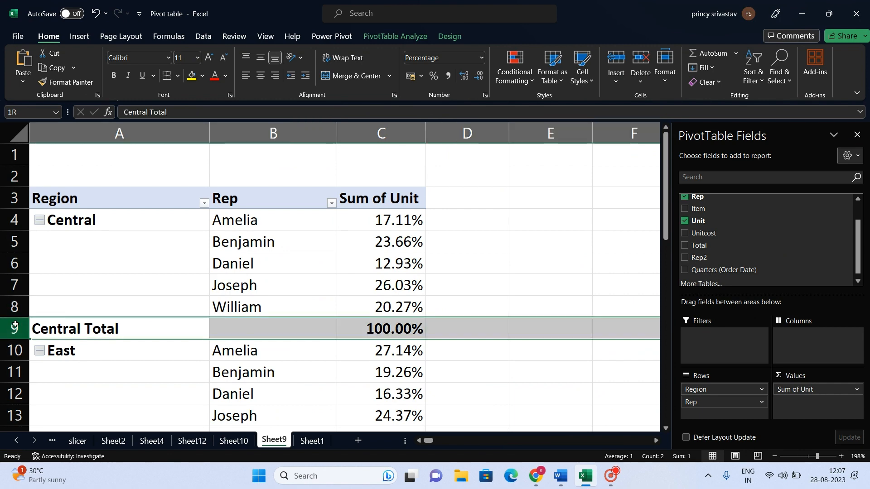
scroll(376, 329, down, 1)
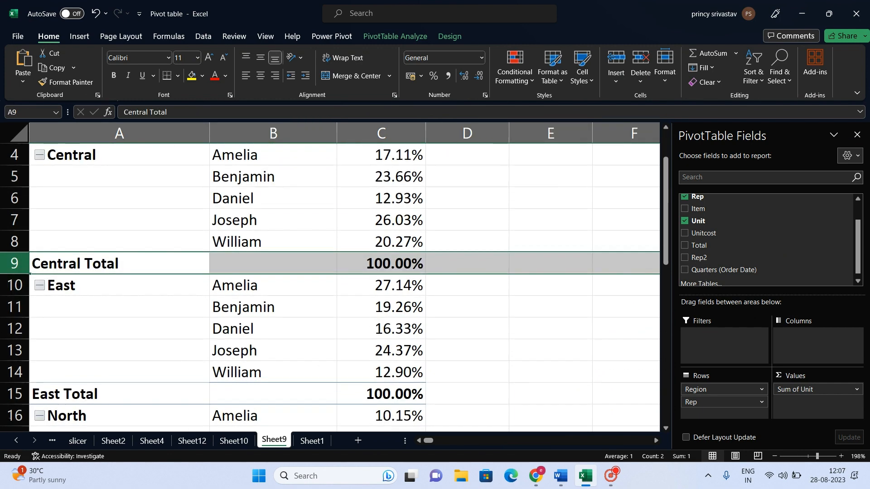
click(15, 394)
scroll(102, 390, down, 3)
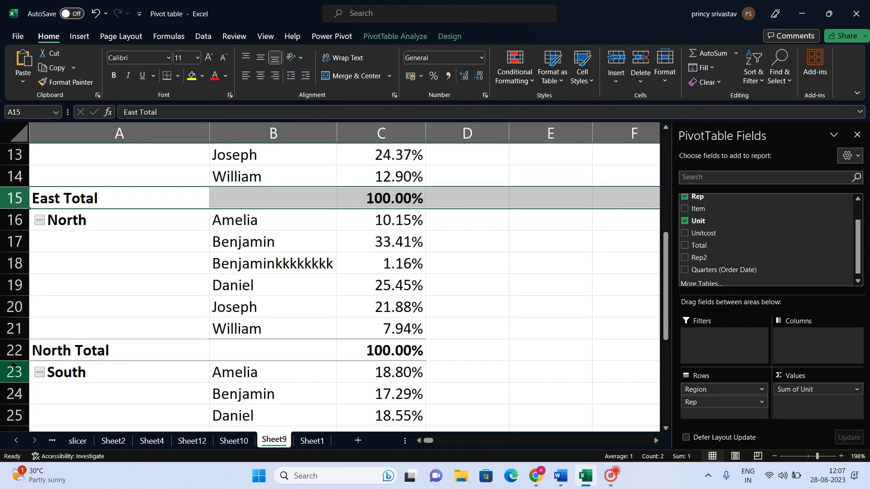
click(15, 352)
scroll(49, 352, down, 3)
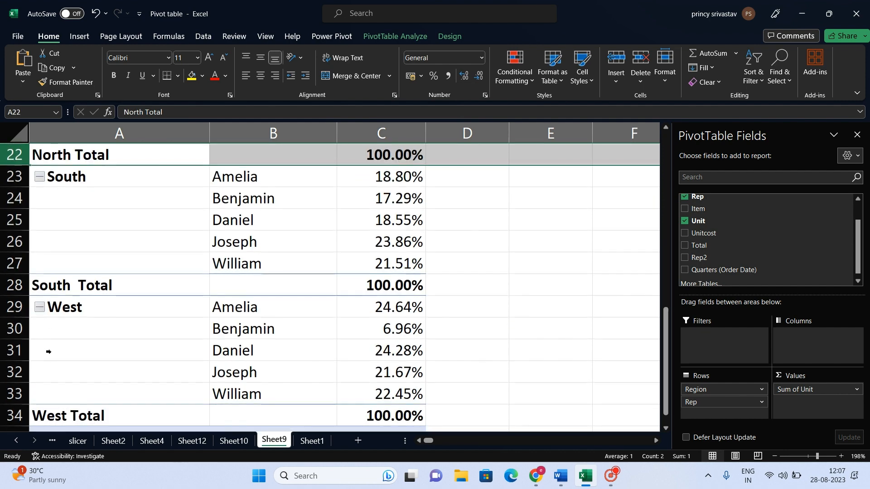
click(23, 285)
scroll(202, 258, up, 6)
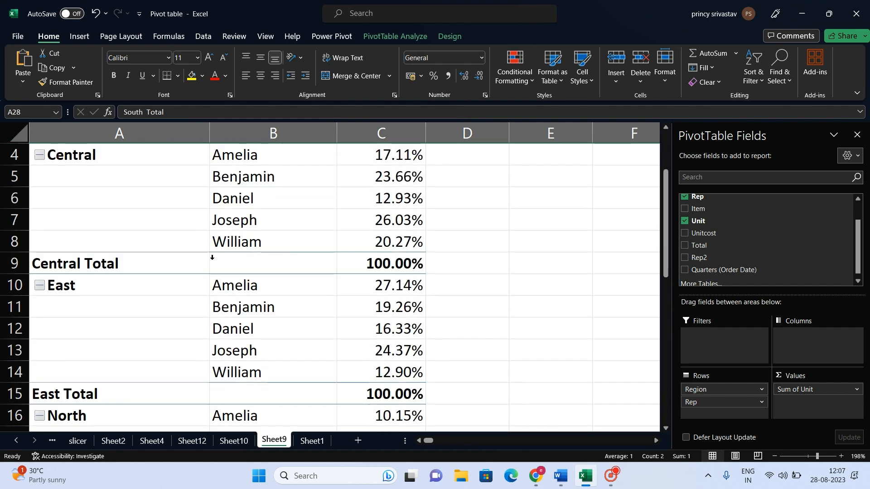
scroll(212, 257, up, 1)
click(372, 328)
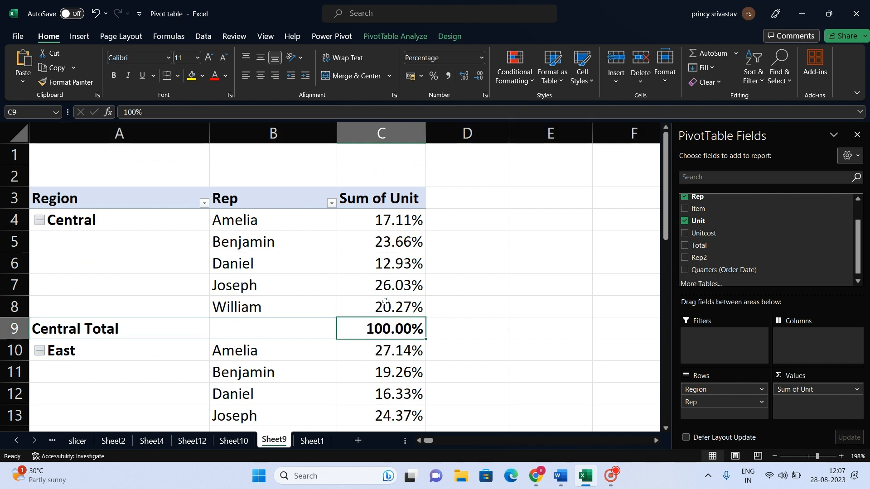
Examine each Central rep's percentage of units in relation to the Central Total.
click(266, 221)
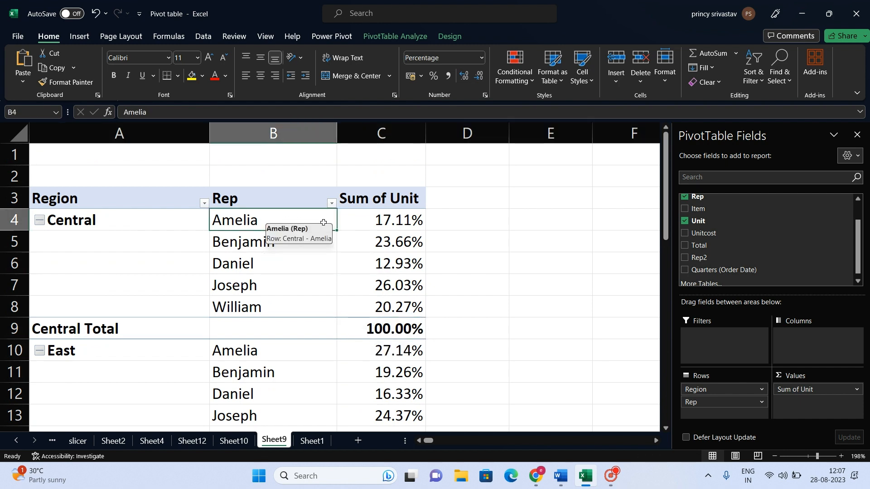
drag(323, 222, 371, 225)
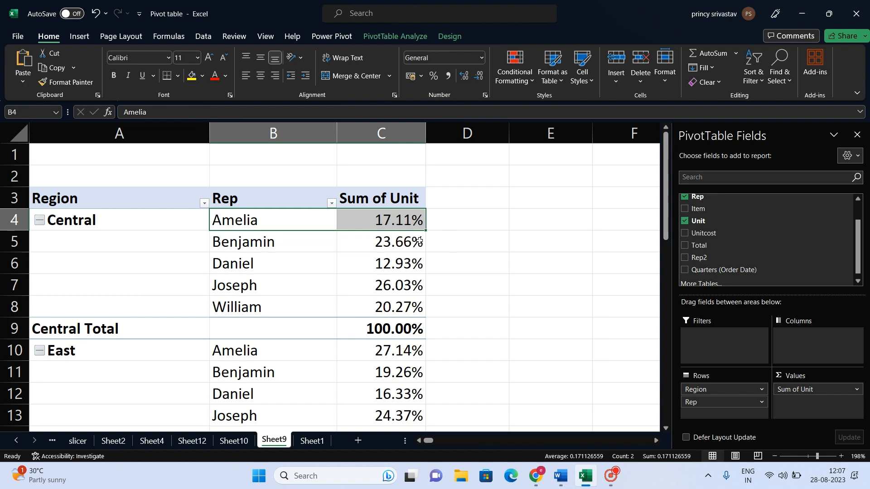
key(Right)
key(Down)
key(Down)
key(Down)
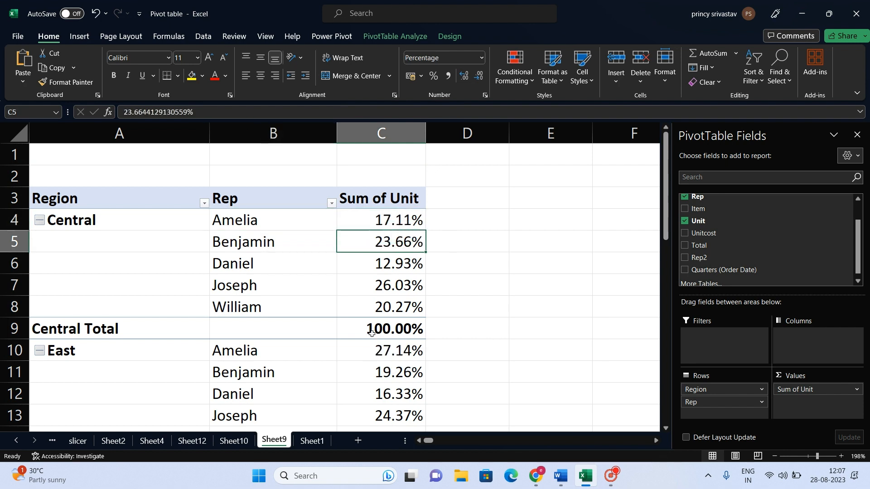
key(Down)
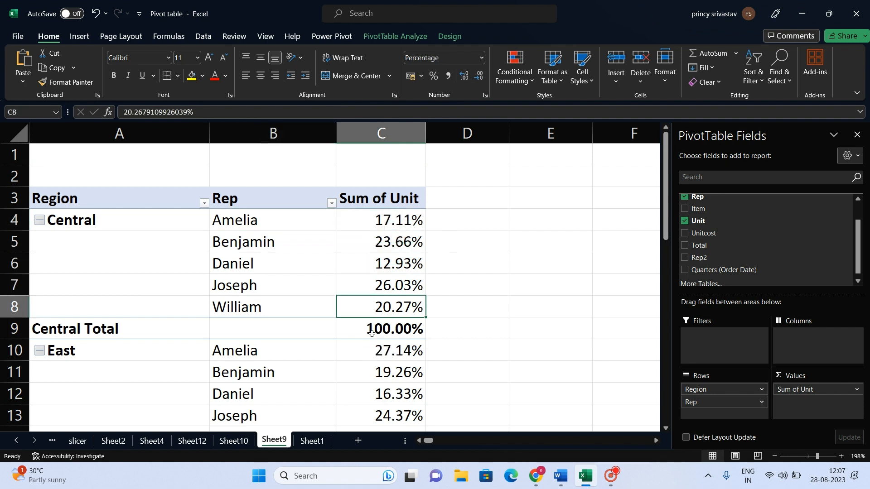
scroll(417, 246, down, 1)
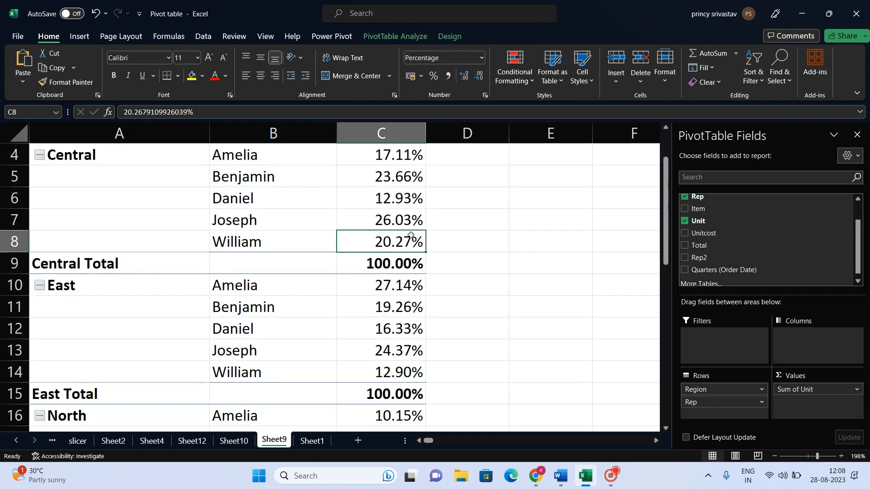
Review the Show Values As calculations available for the Sum of Unit values, including % of Parent Column Total.
right_click(380, 177)
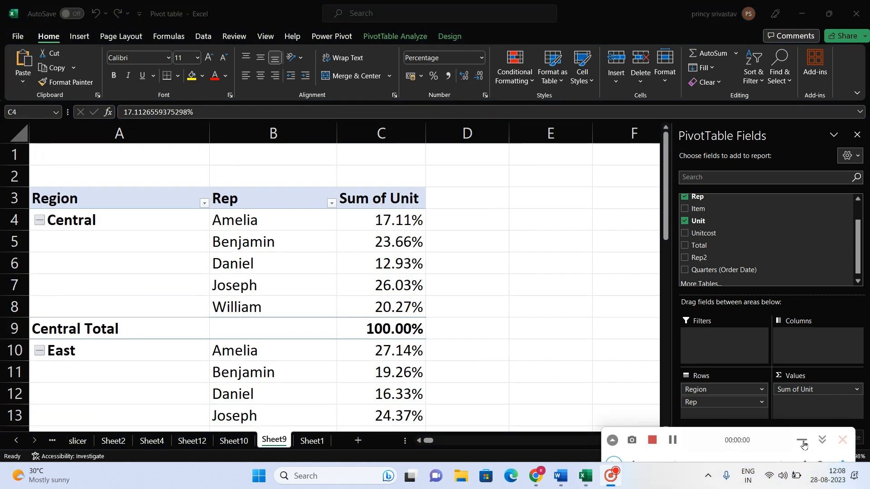
click(801, 440)
scroll(454, 282, down, 1)
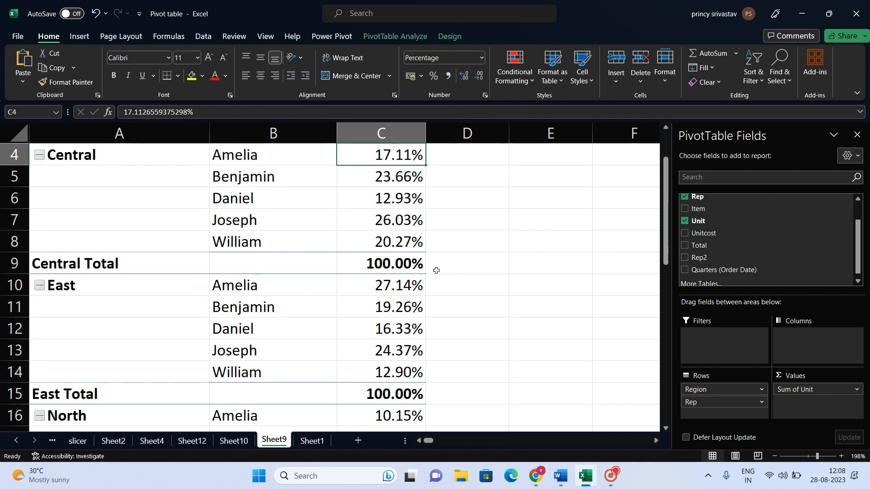
right_click(398, 155)
mouse_move(493, 302)
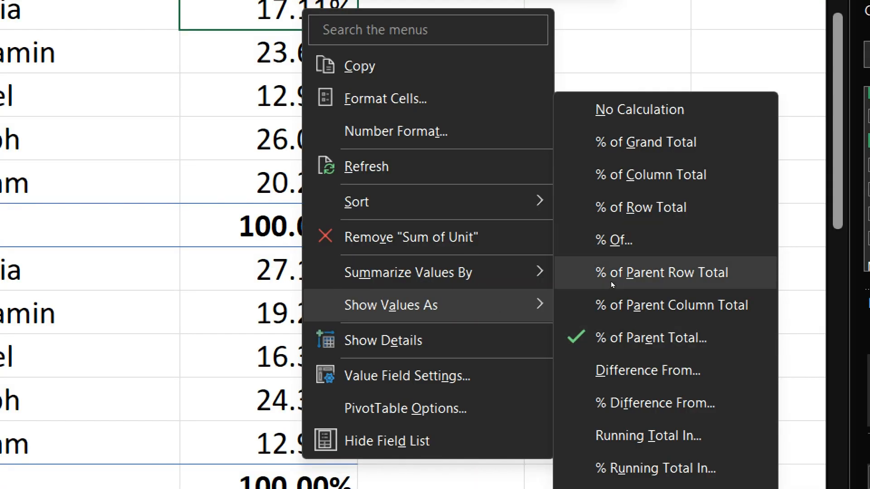
click(616, 307)
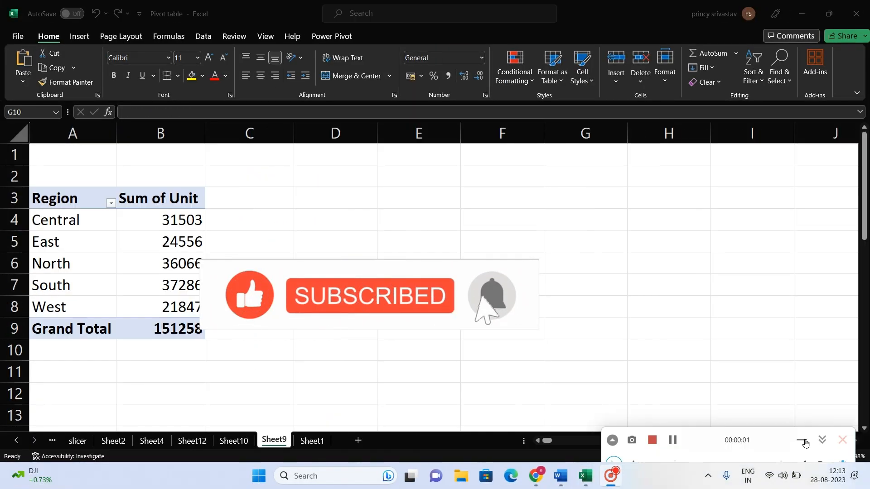
Select the East region's Sum of Unit value in the PivotTable.
click(803, 442)
click(193, 252)
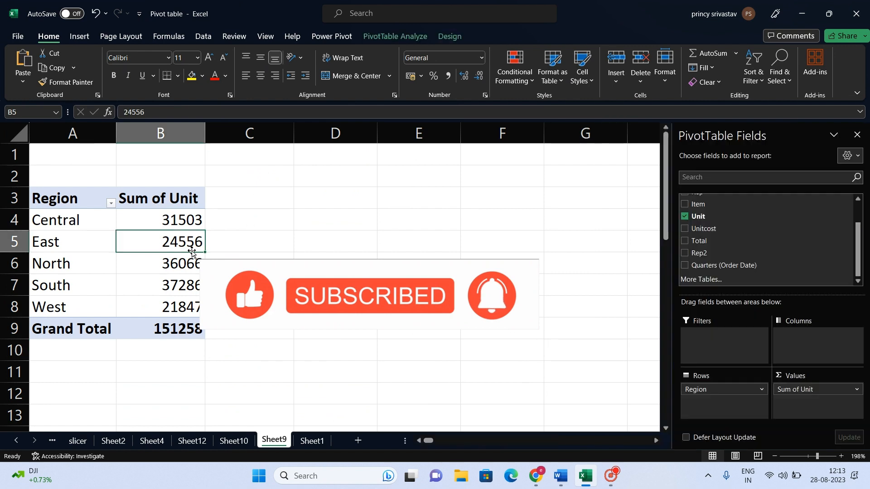
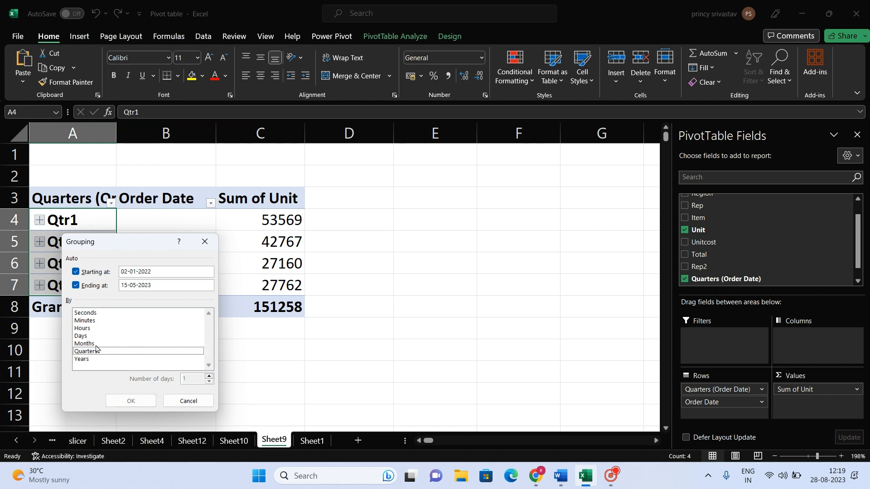
Group the PivotTable's order dates by months only and look over the monthly rows.
click(131, 401)
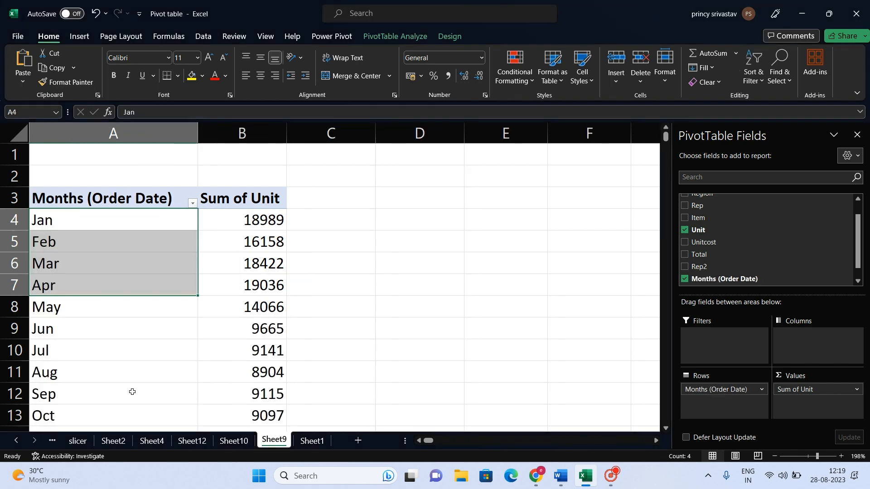
scroll(143, 376, down, 4)
scroll(143, 377, up, 4)
Review the Show Values As calculations available for January's Sum of Unit value.
click(236, 221)
right_click(237, 220)
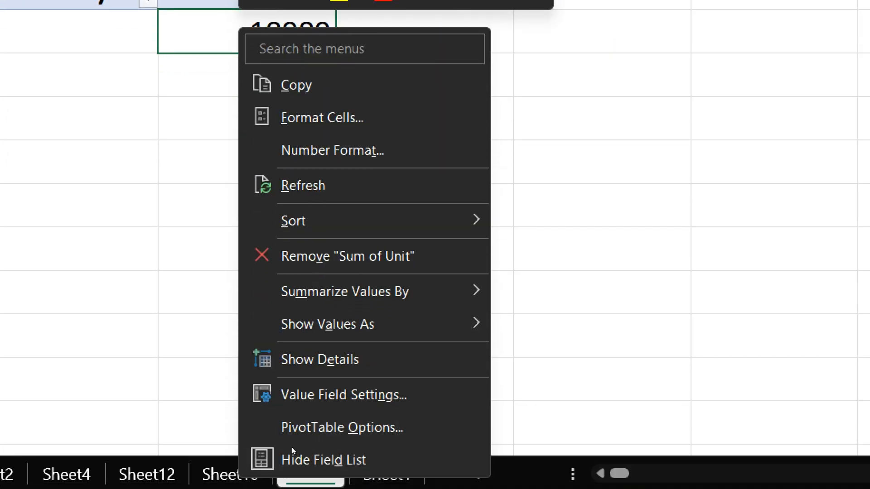
mouse_move(328, 331)
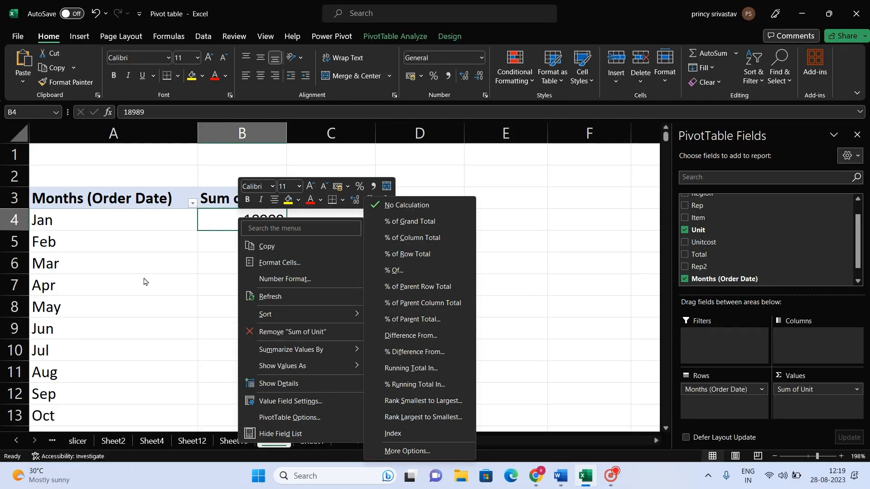
key(Escape)
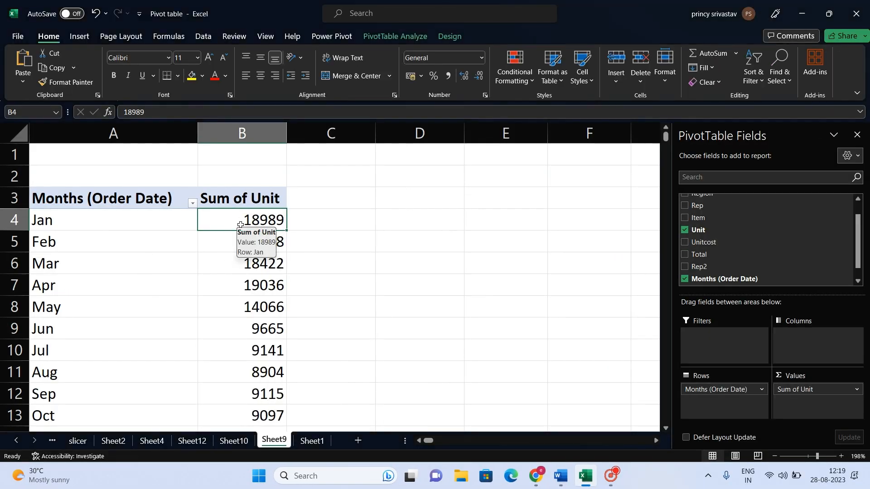
key(Down)
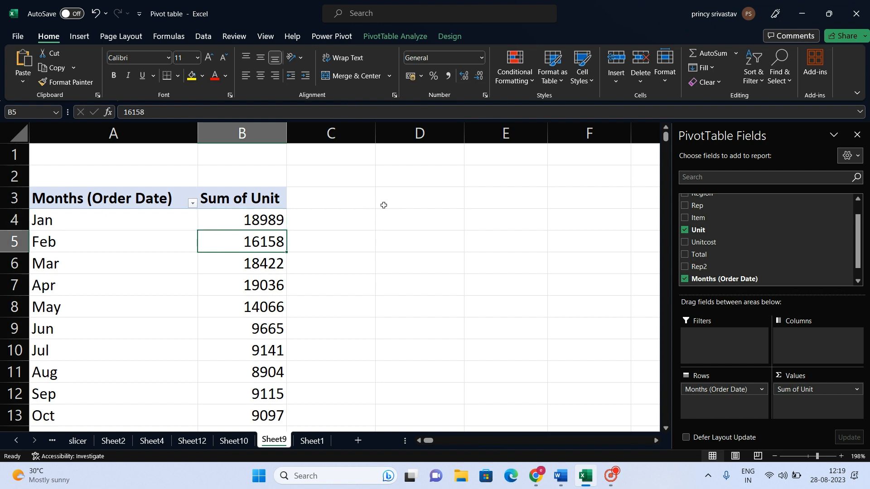
Add the Unit field to the PivotTable's values a second time and check the monthly figures in the duplicate column.
click(260, 197)
drag(713, 230, 811, 413)
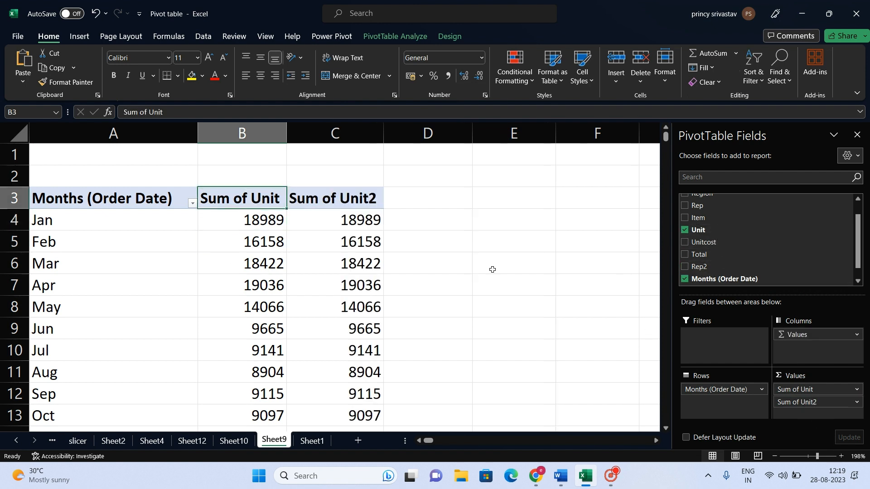
click(352, 221)
key(Down)
key(Up)
key(Down)
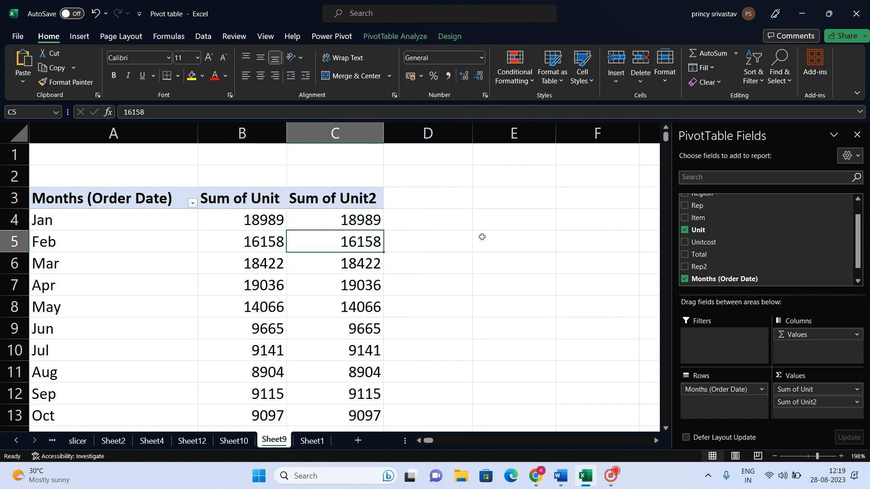
key(Down)
key(Down)
Enter 1, 2 and 3 across cells E5 to G5 beside the PivotTable.
click(457, 239)
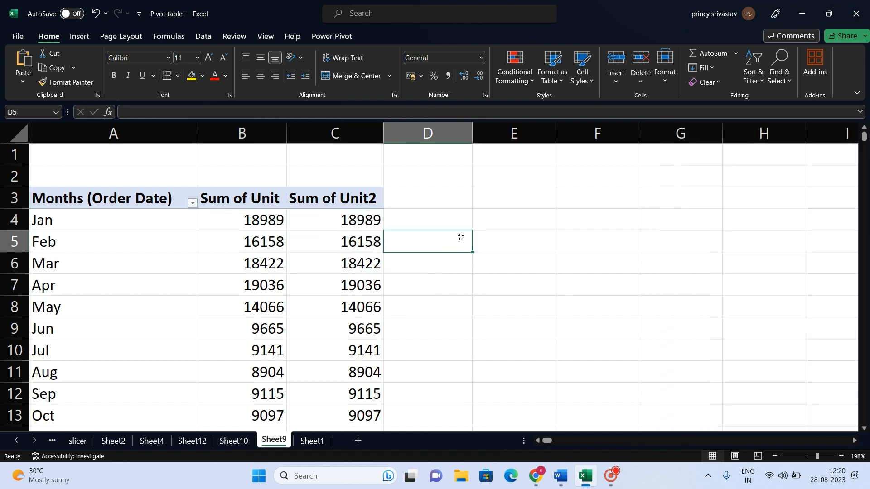
click(492, 235)
text(1)
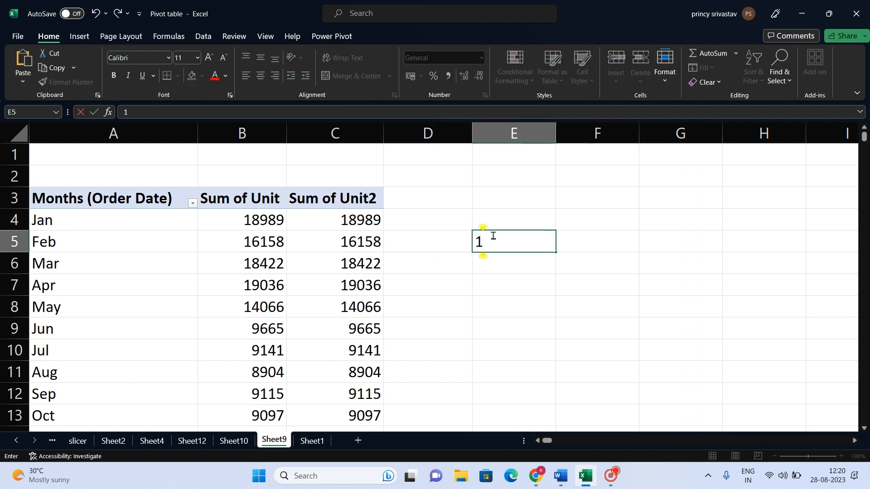
key(Tab)
text(2)
key(Tab)
text(3)
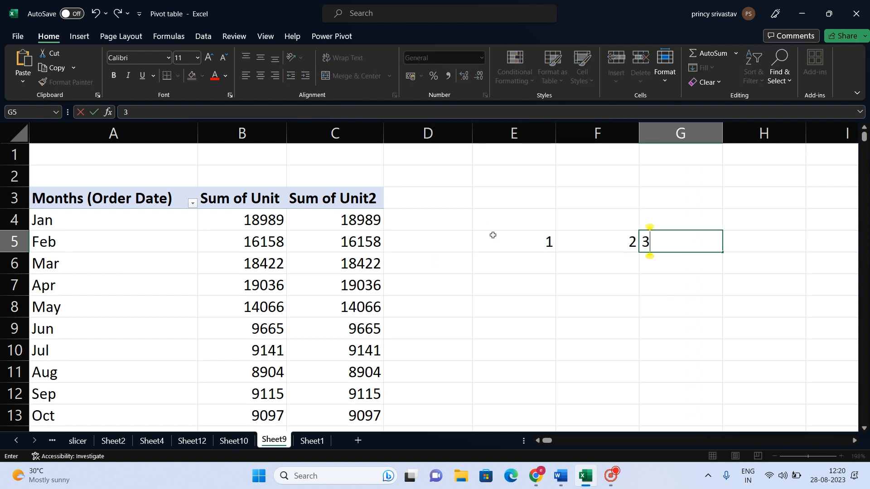
key(Down)
Enter 6, 5 and 9 across cells E6 to G6.
key(Left)
key(Left)
key(Left)
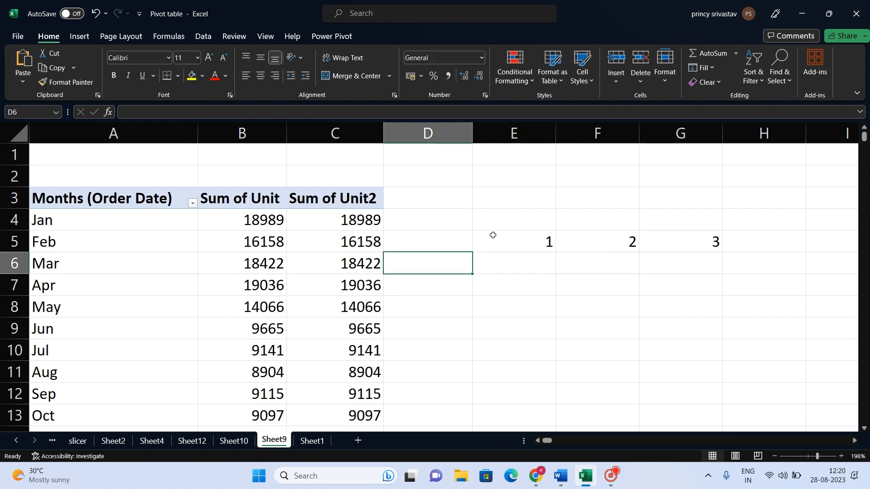
key(Right)
text(6)
key(Tab)
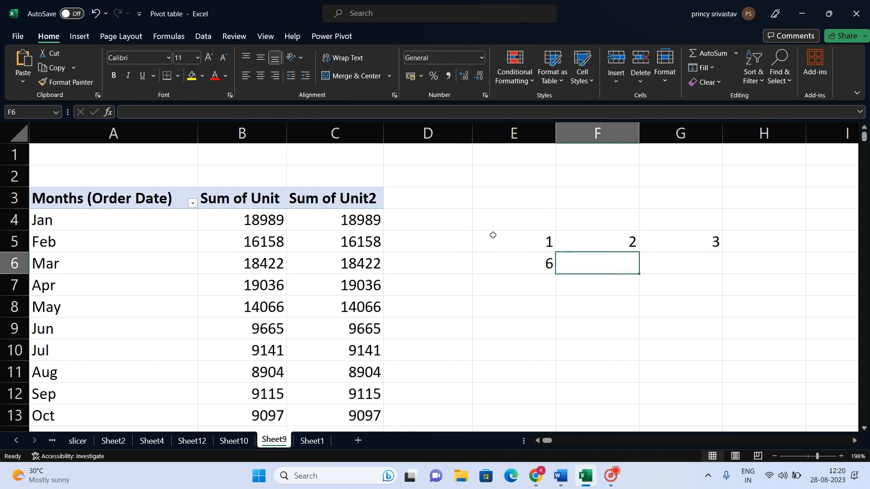
text(5)
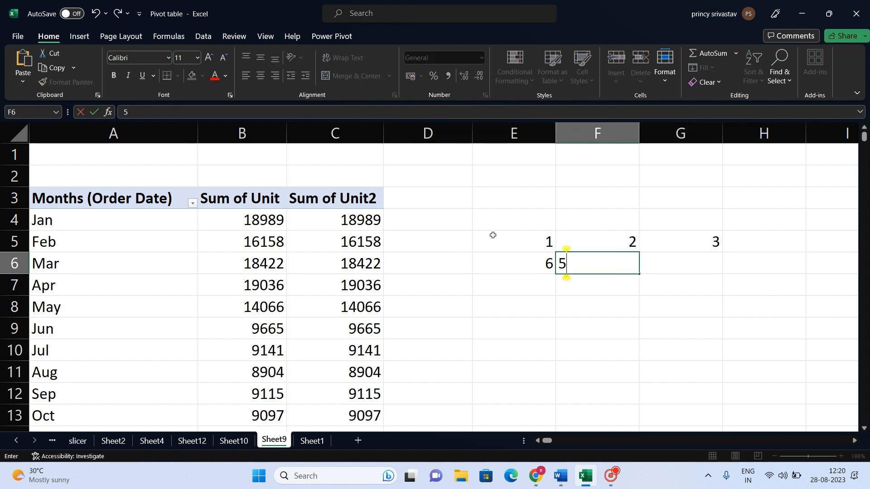
key(Tab)
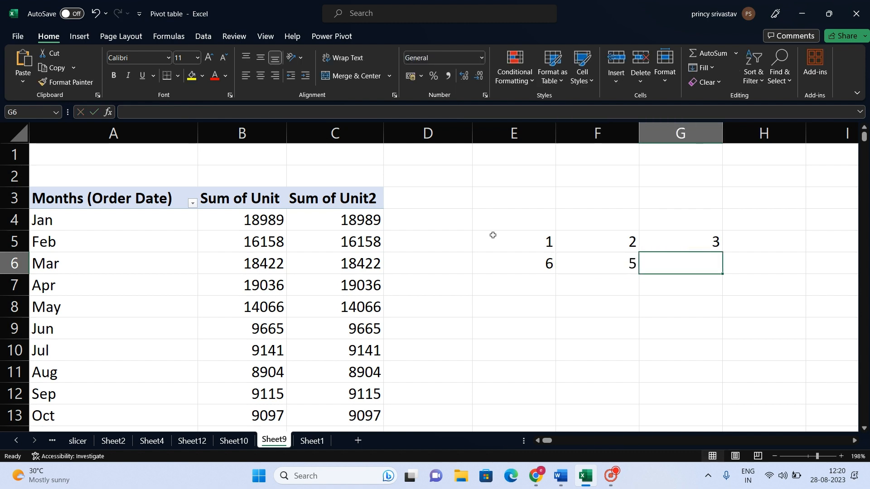
text(9)
key(Down)
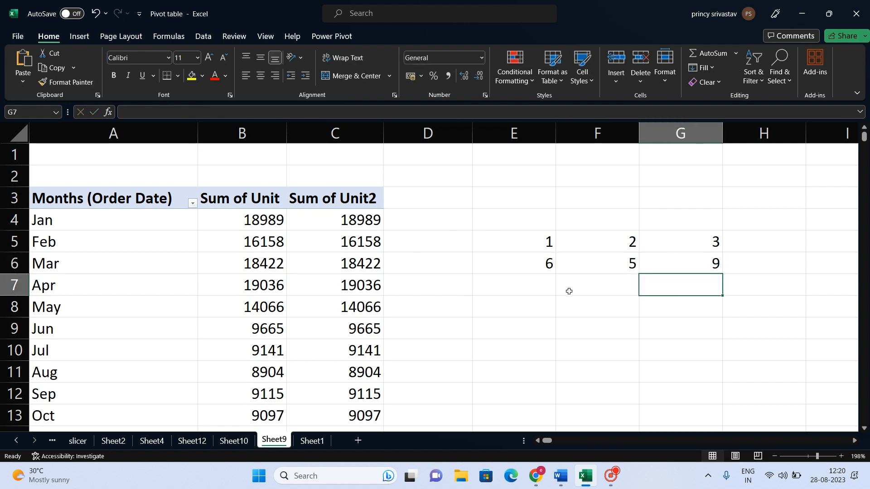
Enter the formula =SUM(E6:G6) in cell E7.
click(527, 286)
text(SUM)
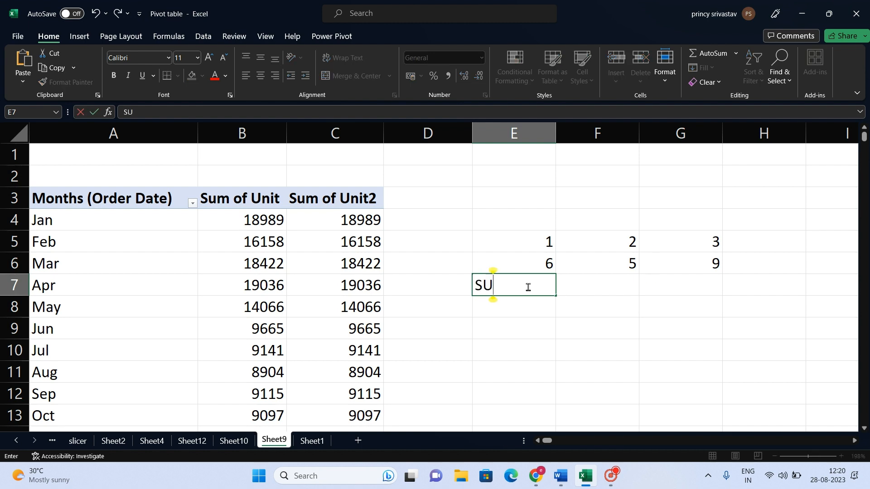
key(BackSpace)
key(BackSpace)
key(BackSpace)
text(=S)
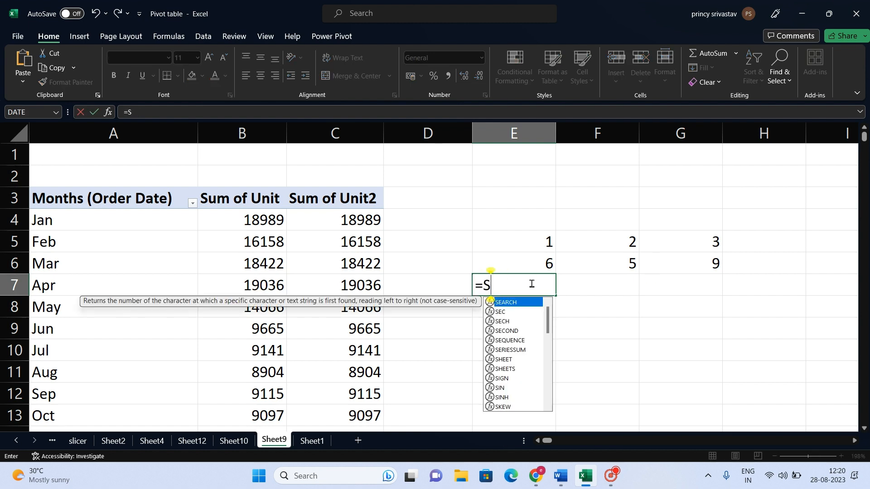
text(UM()
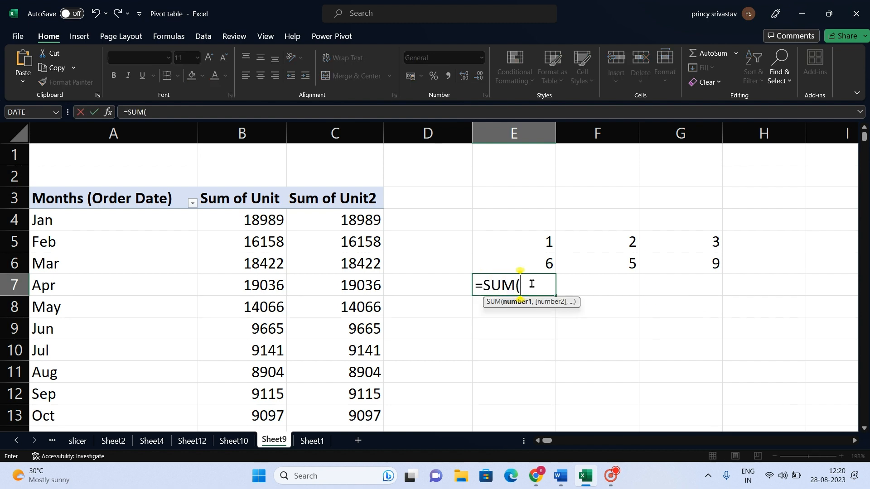
drag(539, 267, 670, 265)
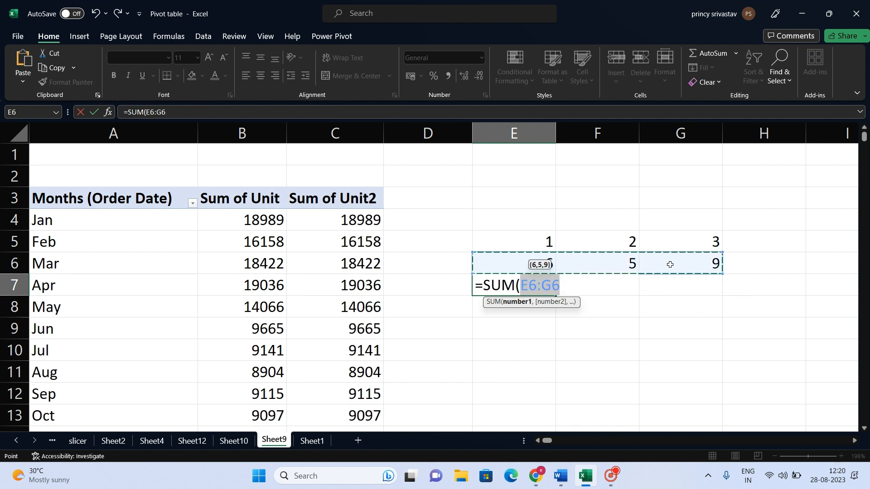
key(Return)
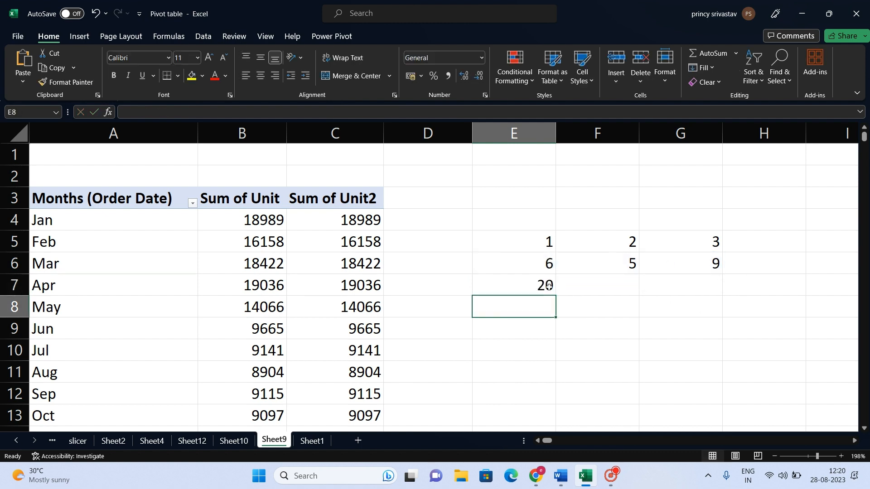
Change the formula in E7 to =SUM($E$6:E6) and fill it across to G7.
click(526, 282)
double_click(526, 284)
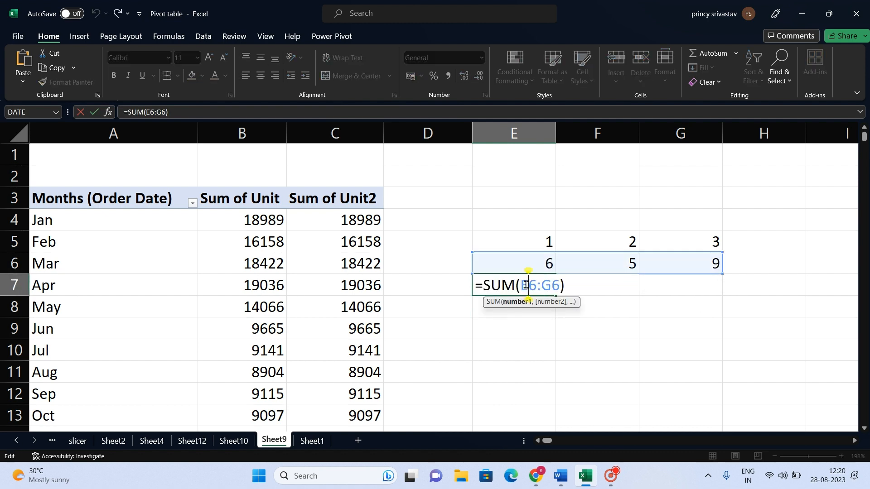
double_click(524, 285)
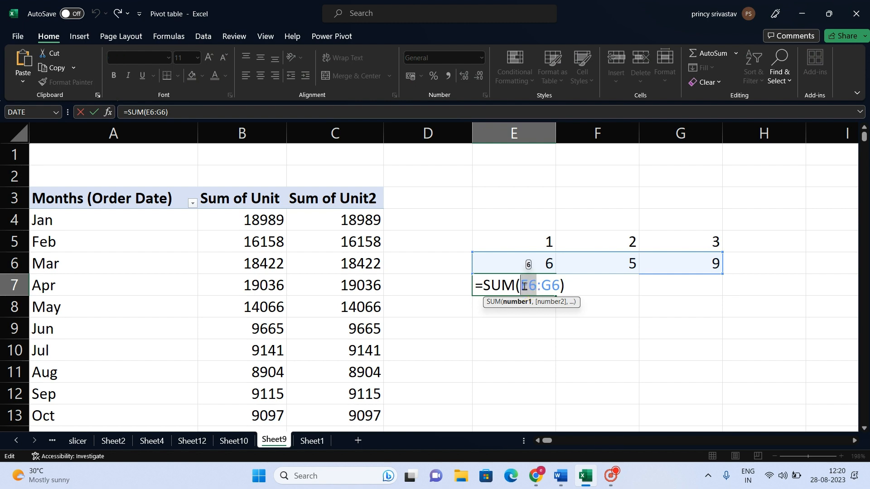
key(F4)
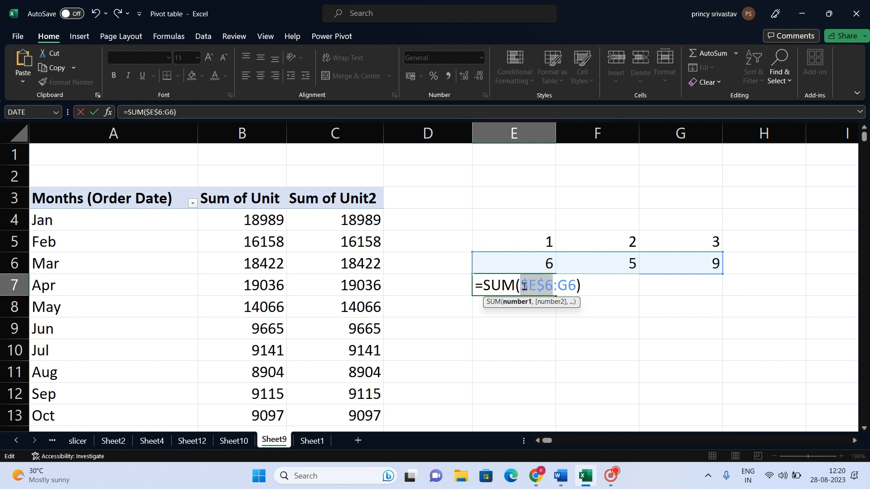
click(568, 288)
key(BackSpace)
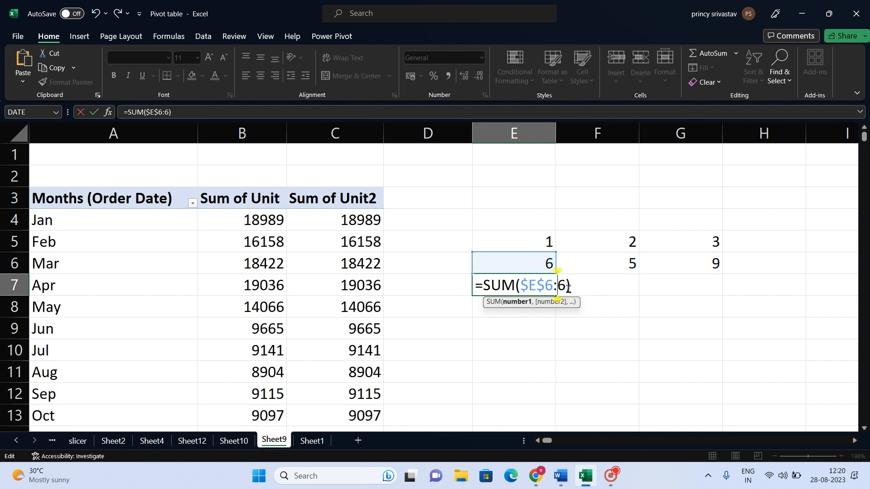
text(e)
key(Return)
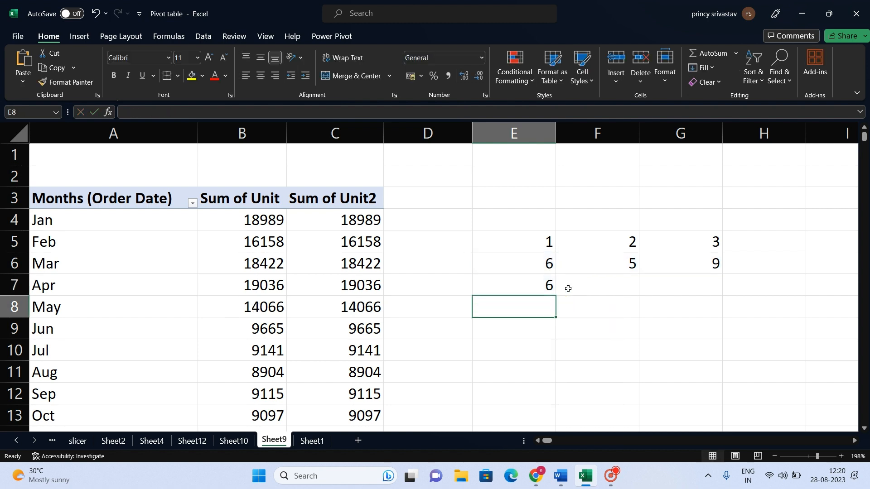
click(539, 285)
drag(555, 295, 711, 296)
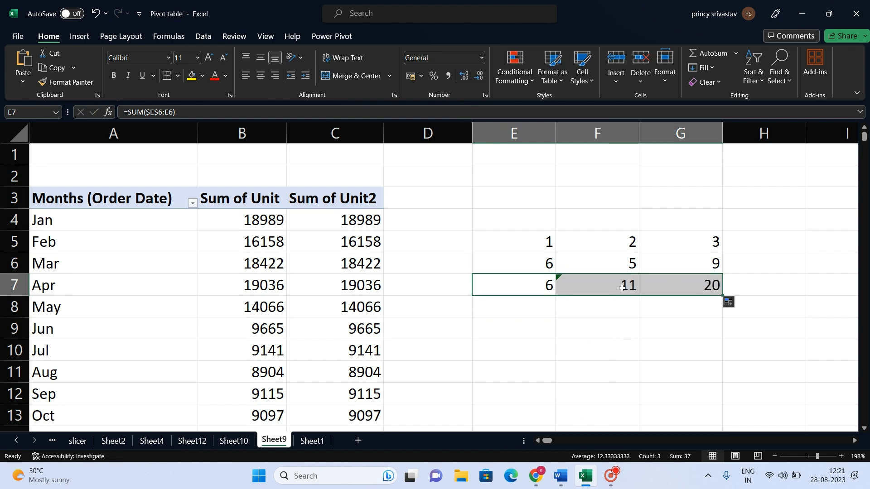
Examine how the running totals in E7 to G7 accumulate from the values in E6 to G6.
click(609, 288)
click(536, 270)
click(607, 262)
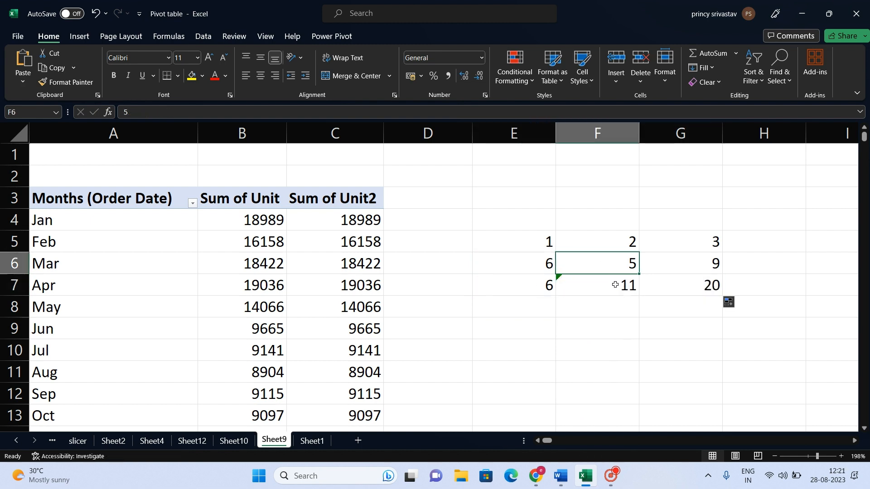
click(616, 284)
key(Right)
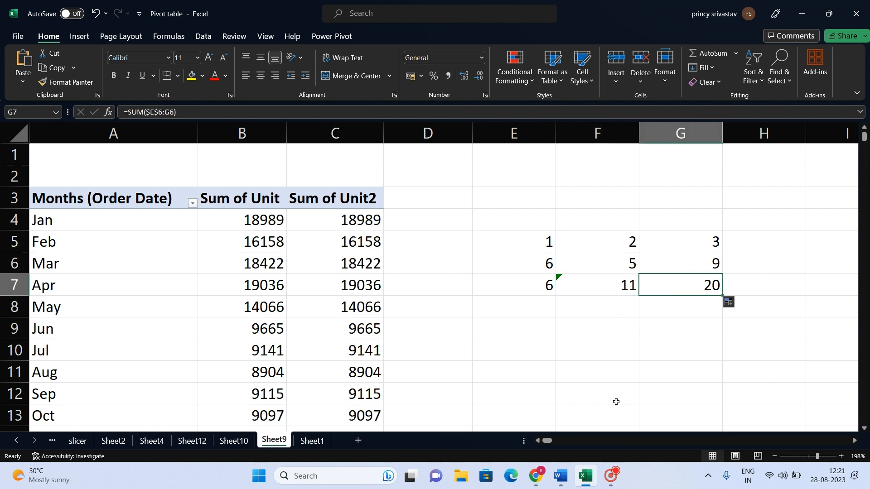
key(Left)
key(Left)
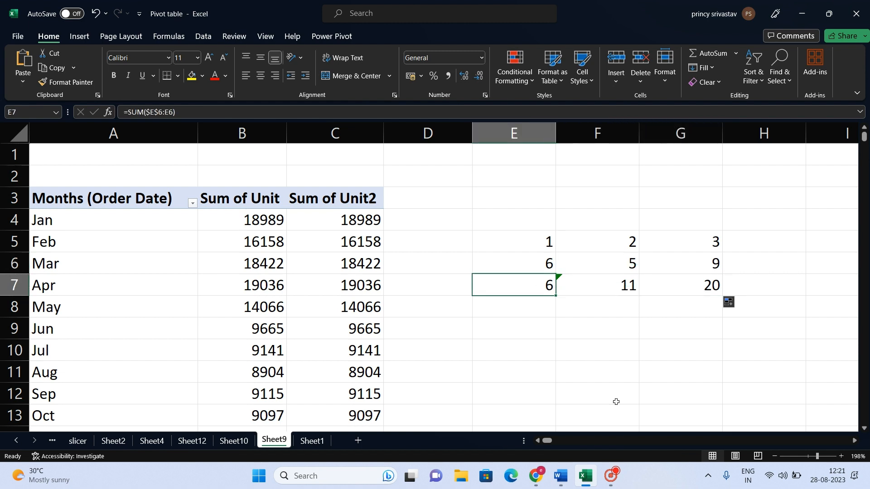
key(shift+Right)
key(Right)
key(Right)
key(Right)
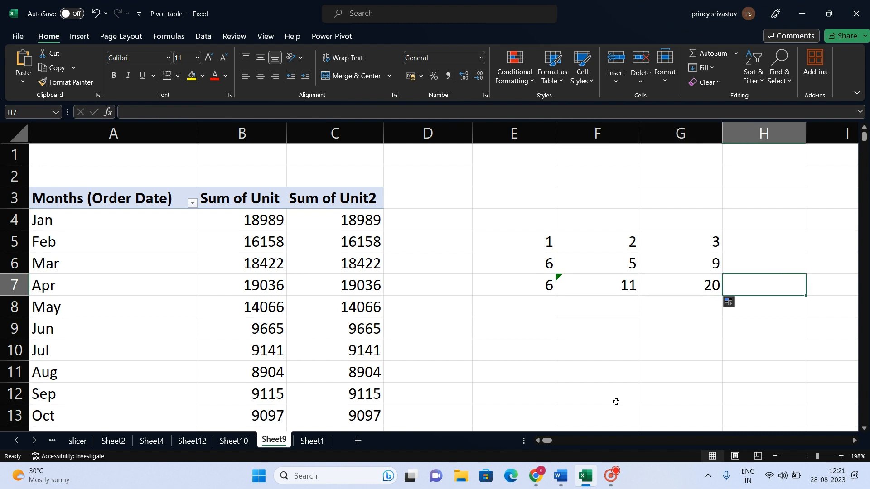
key(Left)
key(Left)
key(Left)
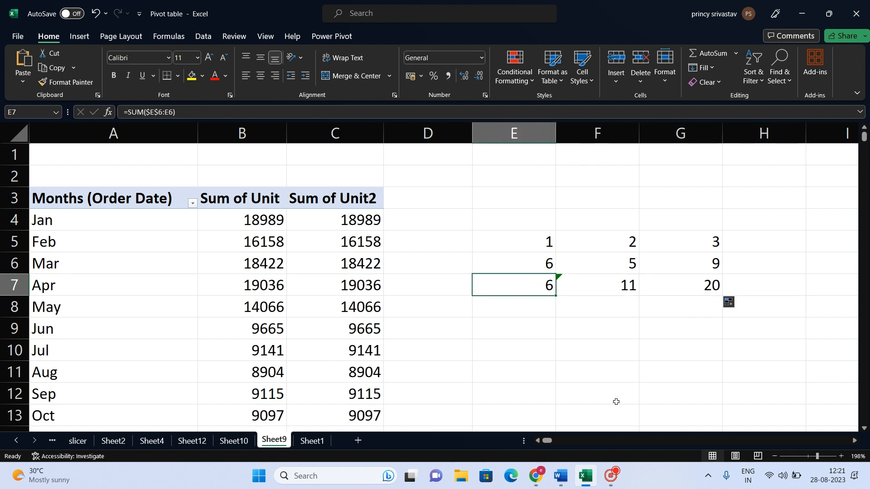
key(shift+Right)
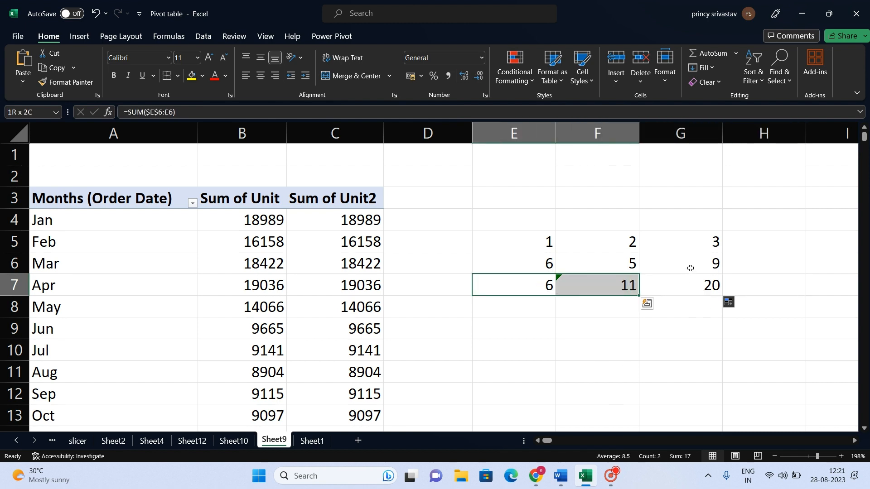
click(691, 263)
click(696, 281)
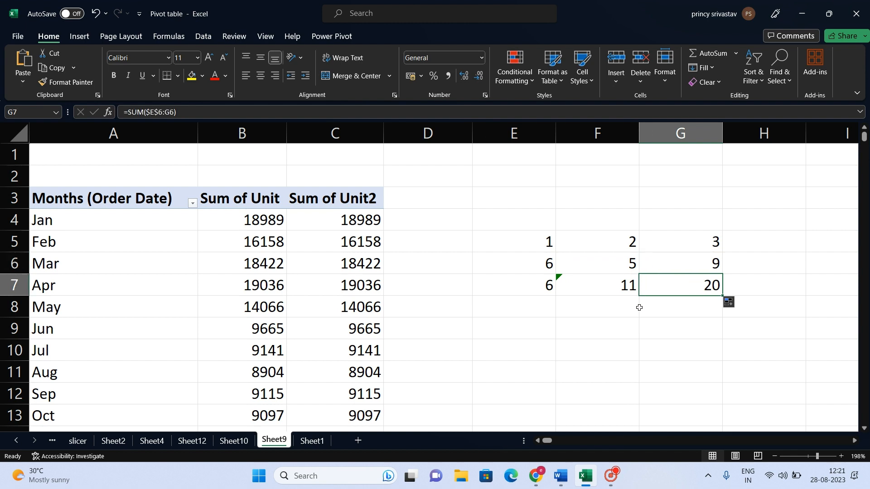
Show the Sum of Unit2 values as Running Total In with Months (Order Date) as the base field.
click(356, 219)
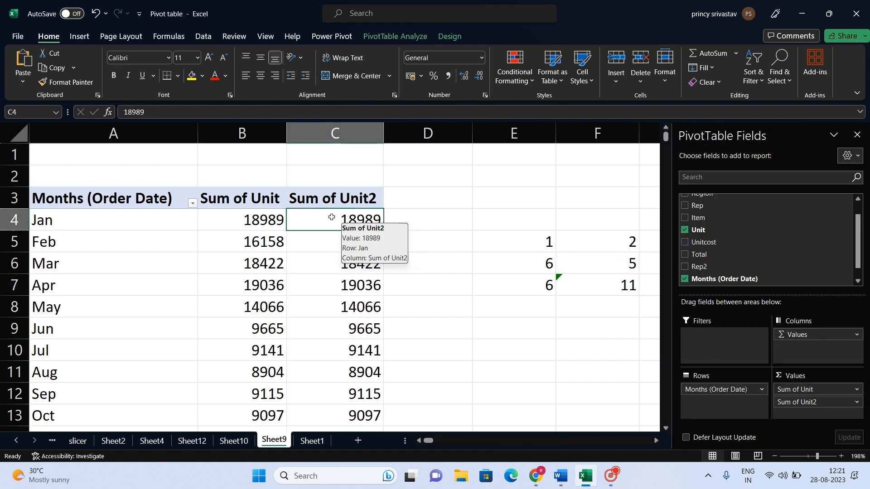
right_click(335, 218)
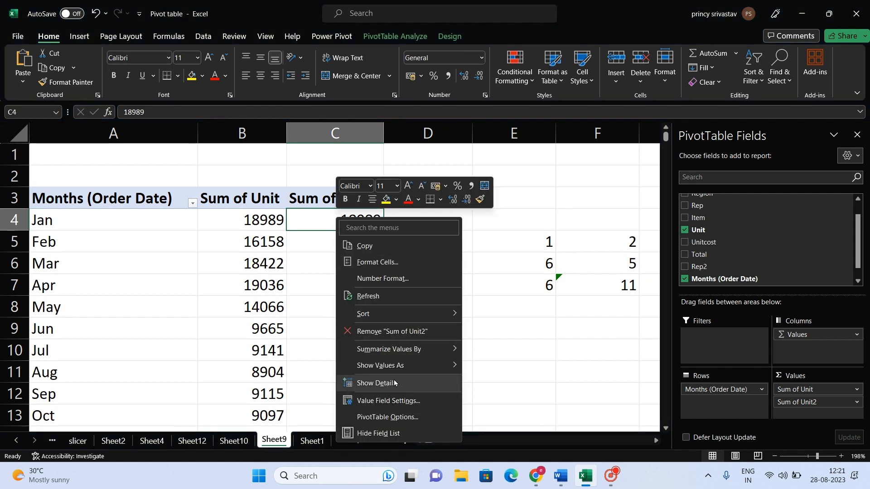
mouse_move(414, 368)
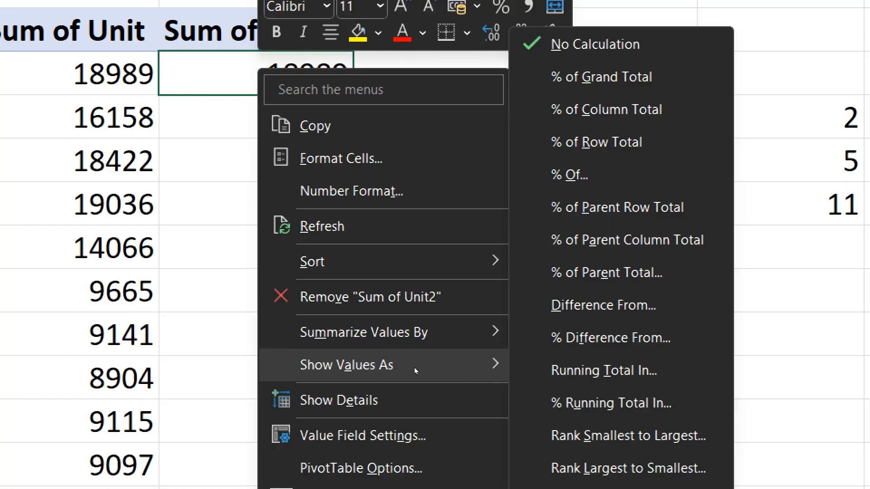
click(538, 370)
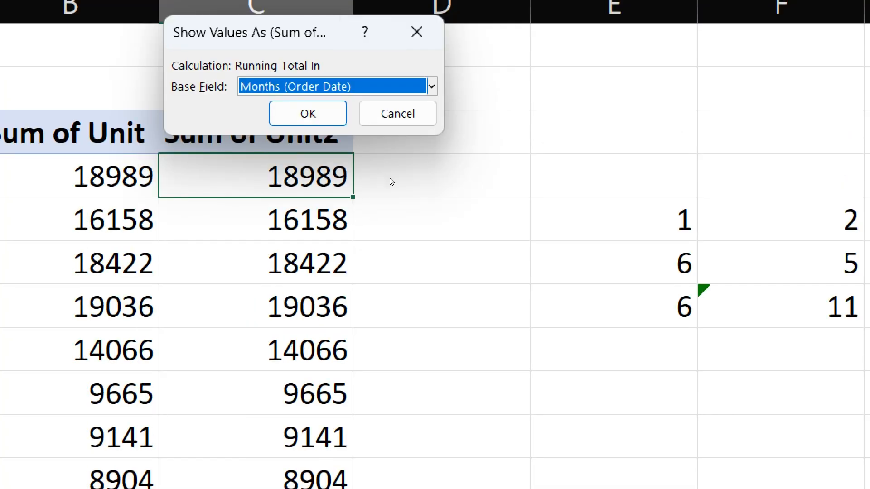
key(Return)
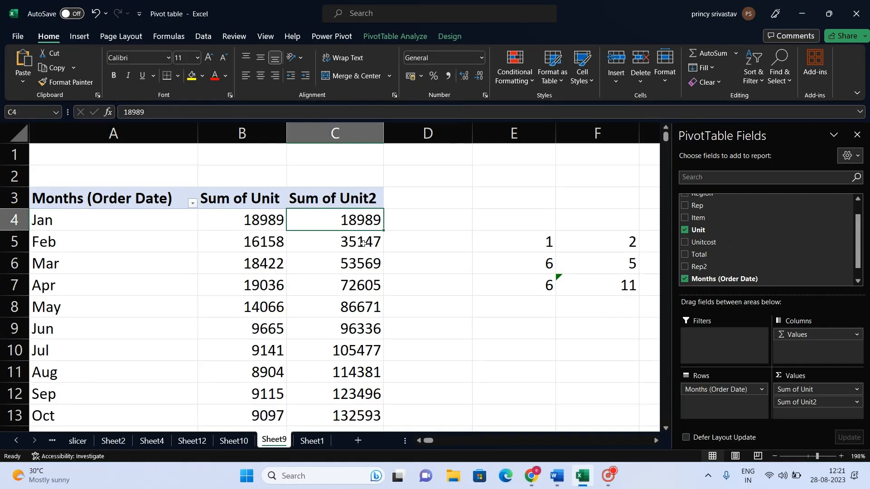
Compare the running totals in Sum of Unit2 with the sum of the January and February units in Sum of Unit.
key(Left)
key(Right)
key(Down)
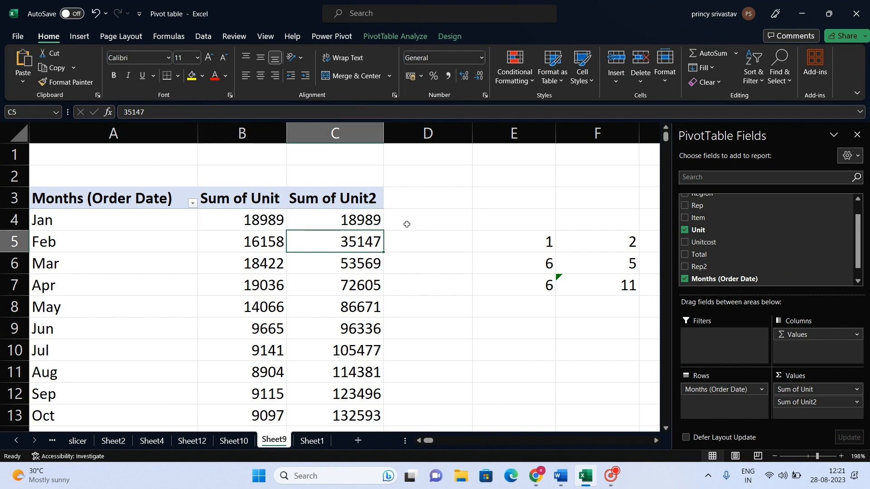
drag(264, 217, 261, 242)
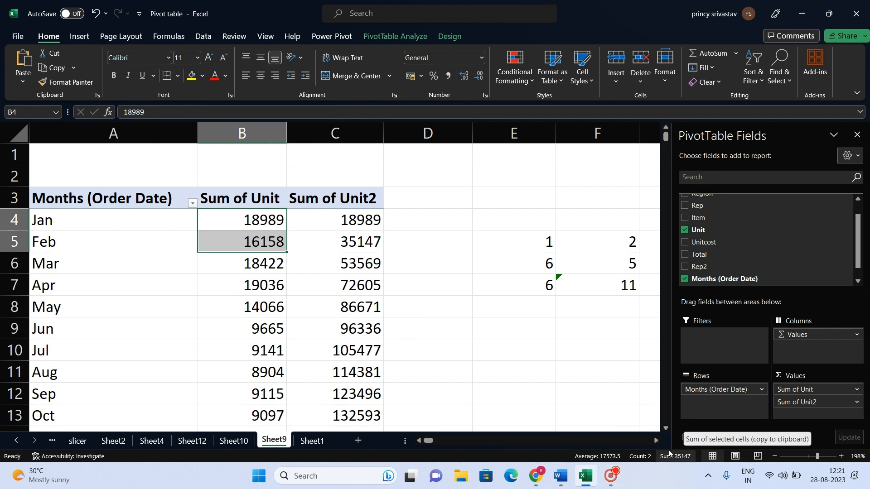
click(353, 241)
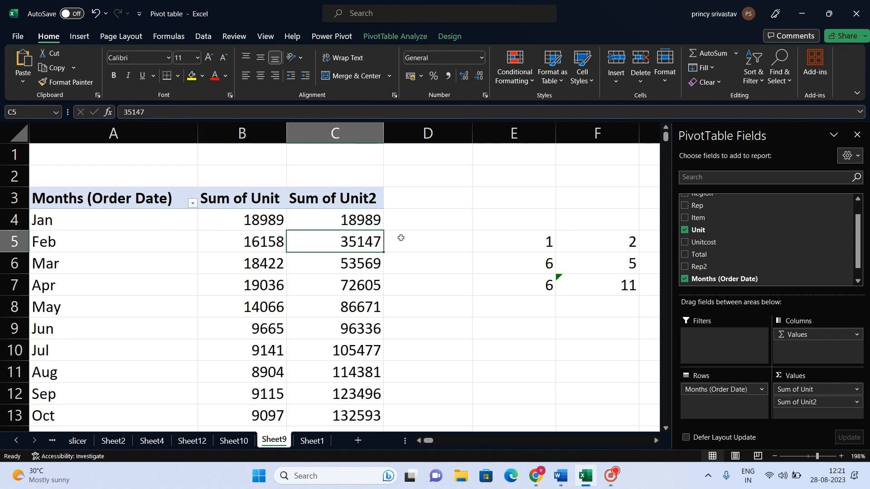
scroll(376, 272, down, 2)
scroll(369, 265, up, 2)
Show the Sum of Unit2 values as % Running Total In with Months (Order Date) as the base field.
drag(355, 225, 375, 394)
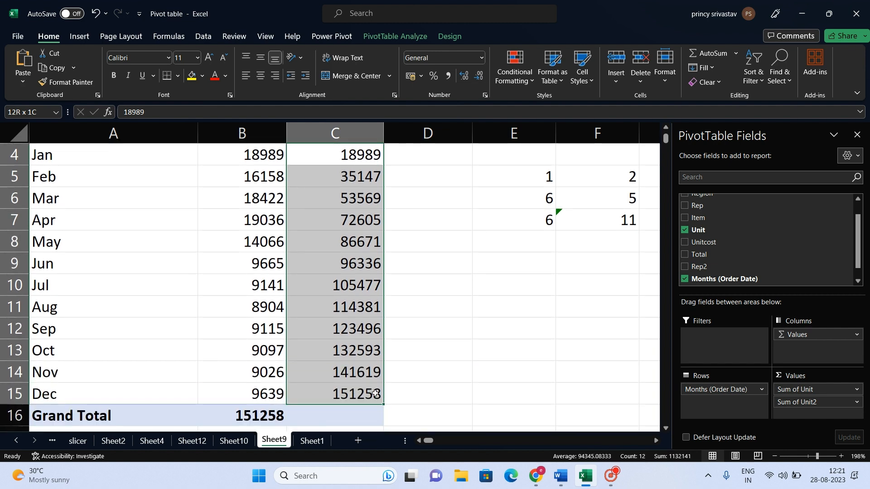
right_click(358, 220)
mouse_move(455, 359)
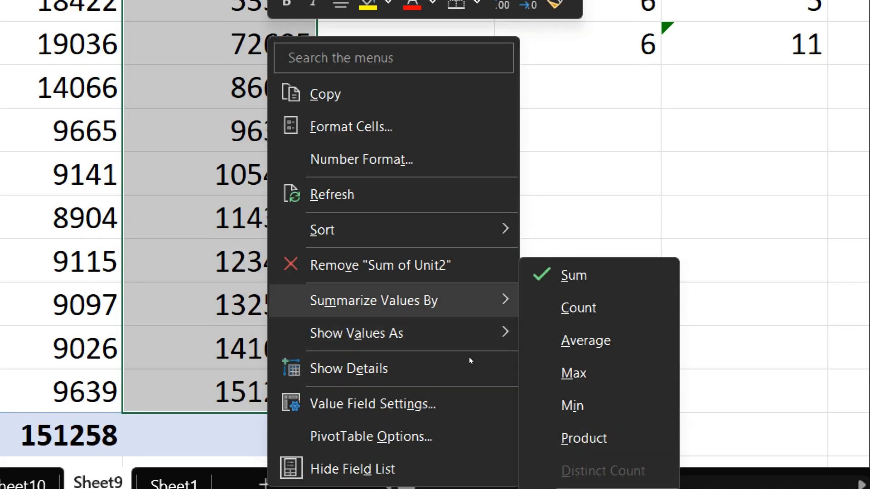
mouse_move(481, 372)
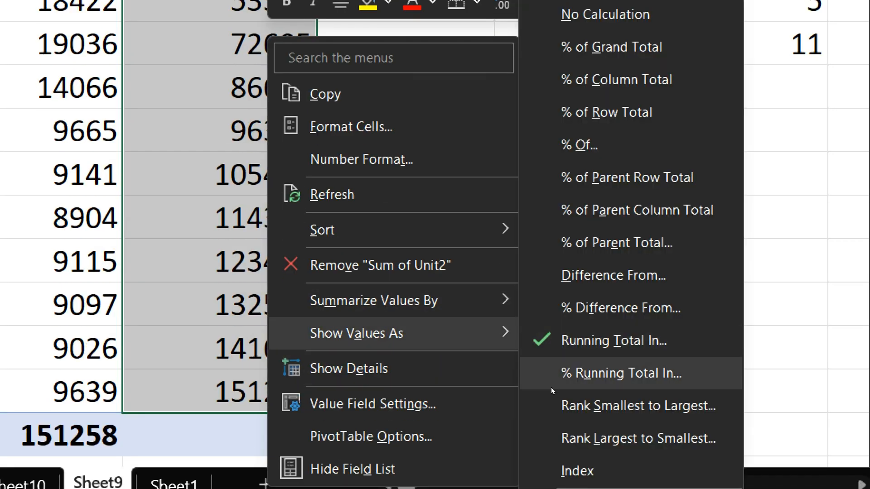
click(551, 385)
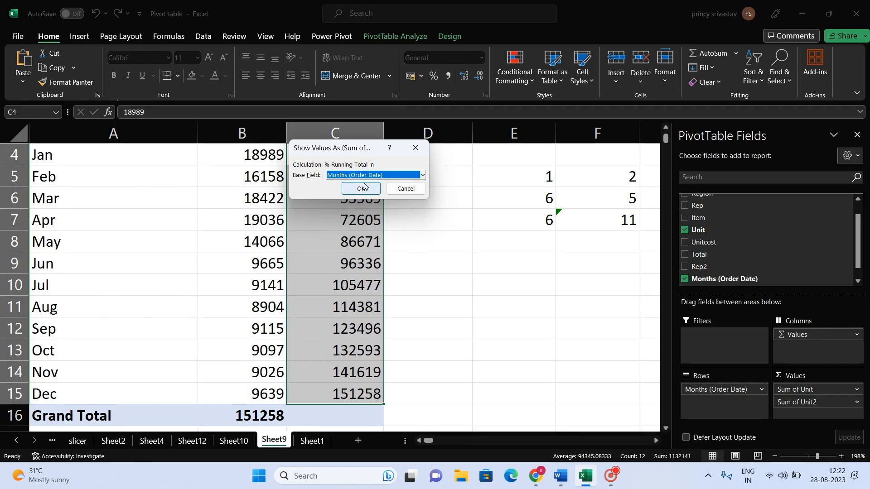
click(354, 190)
scroll(361, 234, up, 1)
scroll(361, 233, down, 1)
scroll(361, 233, up, 1)
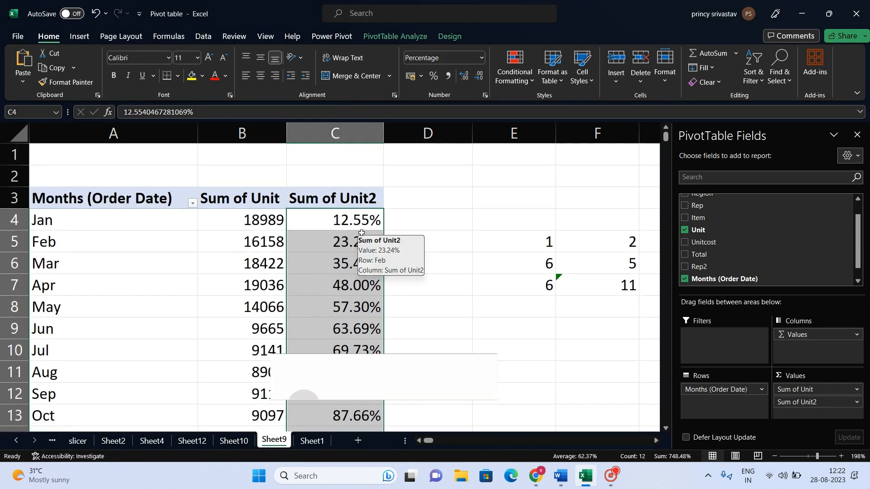
key(super)
key(super)
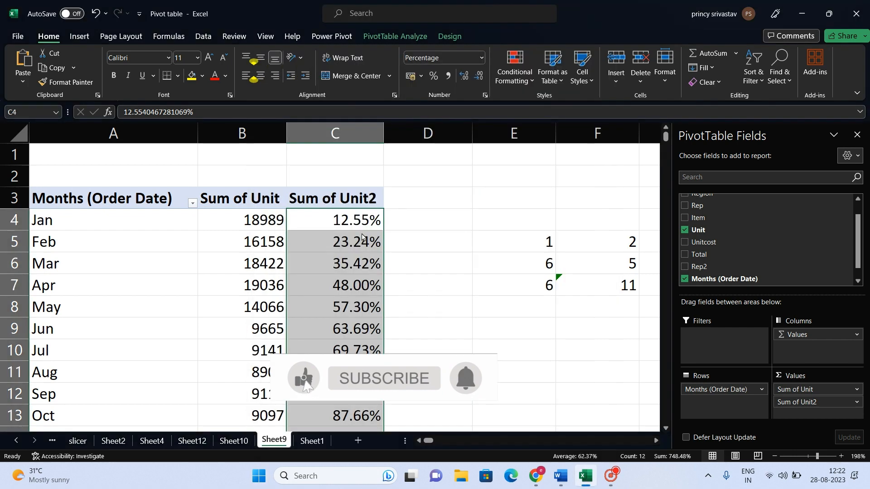
click(609, 481)
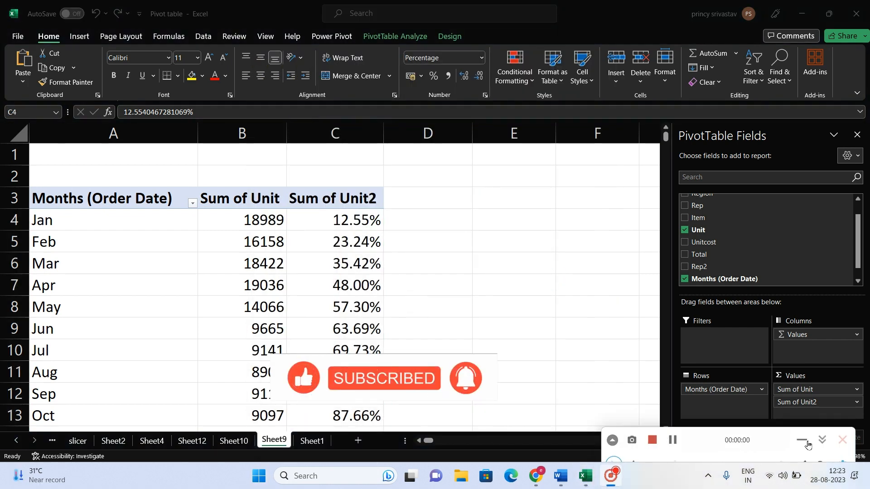
click(806, 443)
Show the Sum of Unit values as Rank Smallest to Largest with Months (Order Date) as the base field.
click(227, 226)
drag(240, 220, 254, 396)
right_click(243, 187)
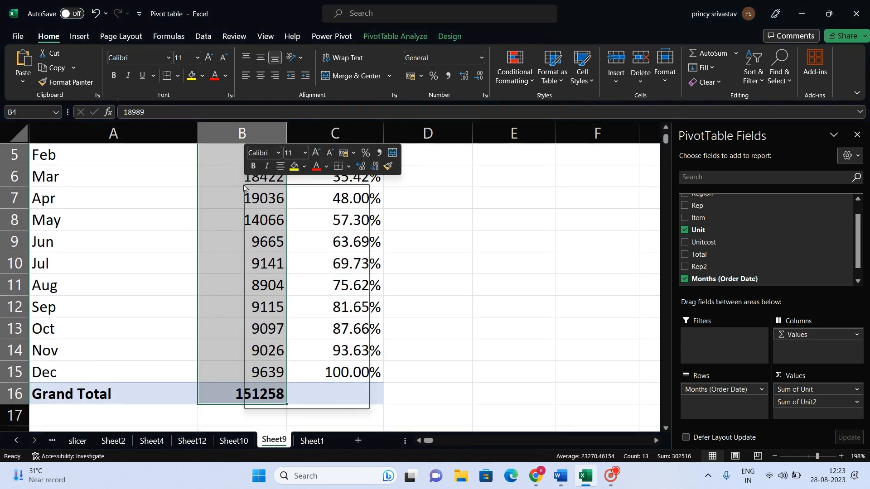
mouse_move(349, 331)
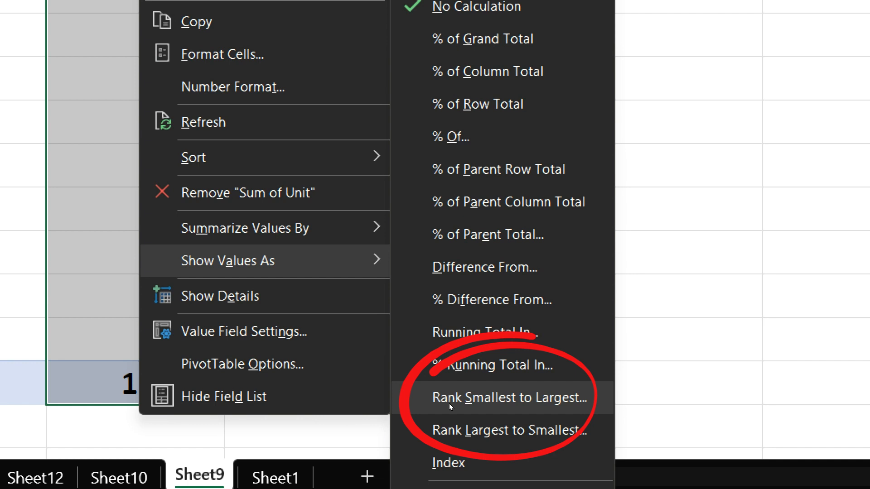
key(Escape)
key(Escape)
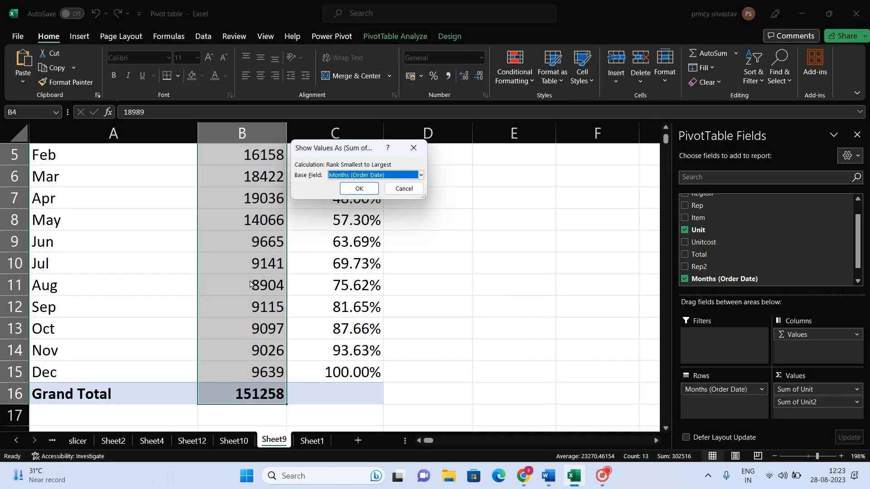
click(365, 187)
scroll(303, 320, up, 2)
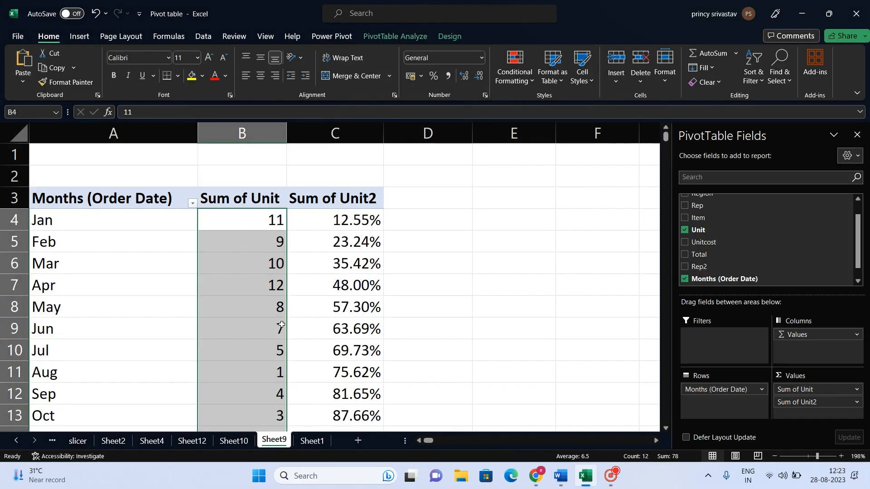
Examine the smallest-to-largest ranks of the months in the Sum of Unit column.
click(262, 221)
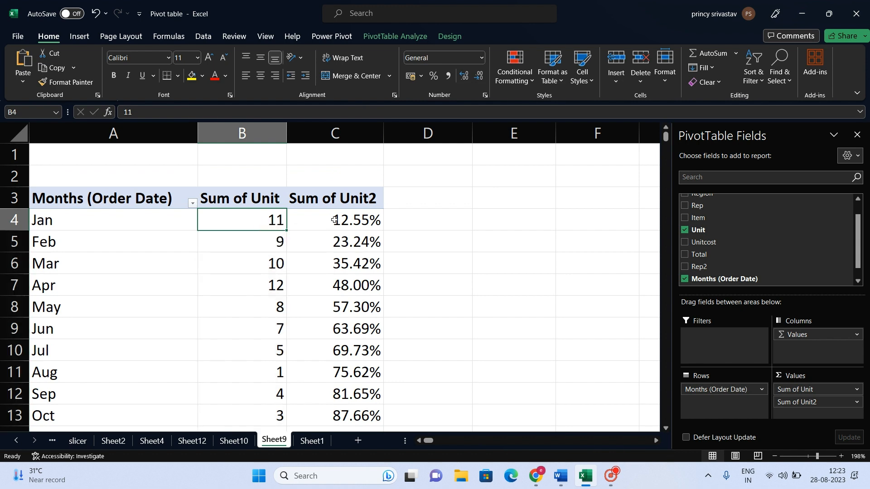
key(Down)
key(Down)
key(Down)
key(Down)
key(Down)
key(Down)
key(Down)
key(Down)
key(Down)
key(Down)
key(Up)
key(Up)
key(Up)
key(Left)
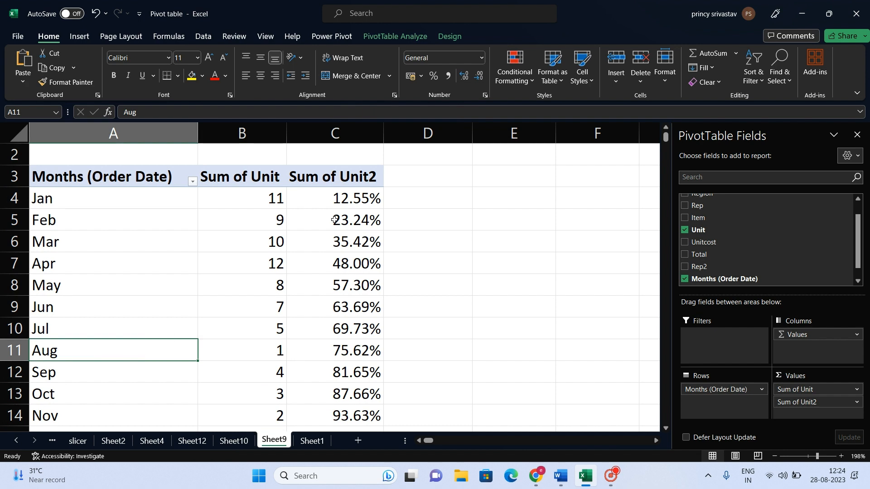
key(Right)
key(Down)
key(Down)
key(Down)
key(Down)
key(Down)
key(Down)
key(Down)
key(Down)
key(Up)
key(Up)
key(Up)
key(Up)
key(Up)
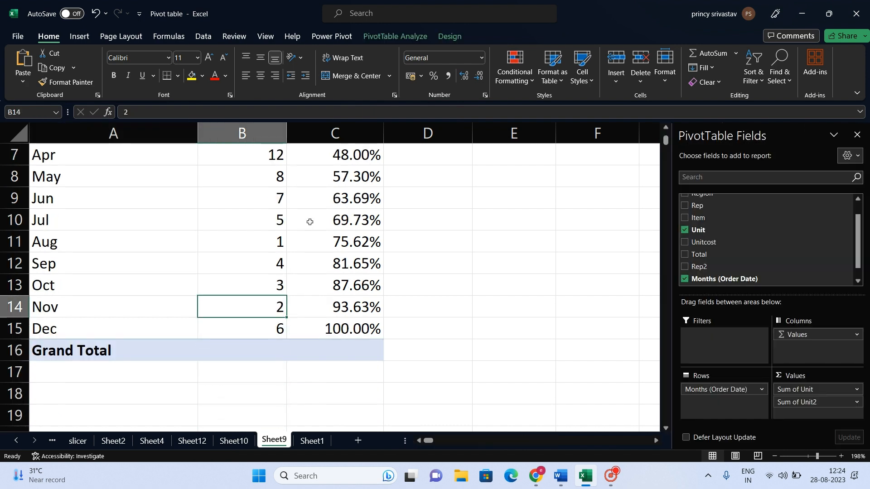
Show the Sum of Unit values as Rank Largest to Smallest with Months (Order Date) as the base field.
scroll(310, 222, up, 2)
drag(259, 218, 260, 399)
drag(264, 479, 277, 381)
right_click(255, 293)
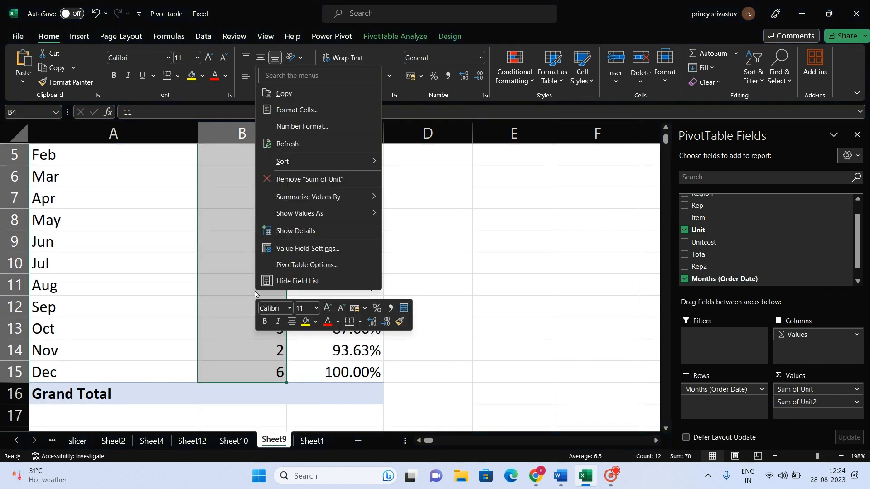
mouse_move(348, 202)
key(super+plus)
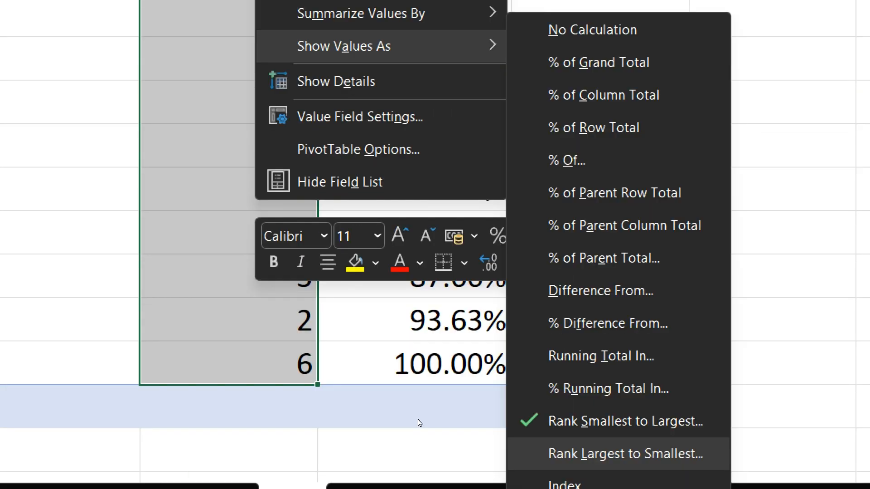
click(626, 454)
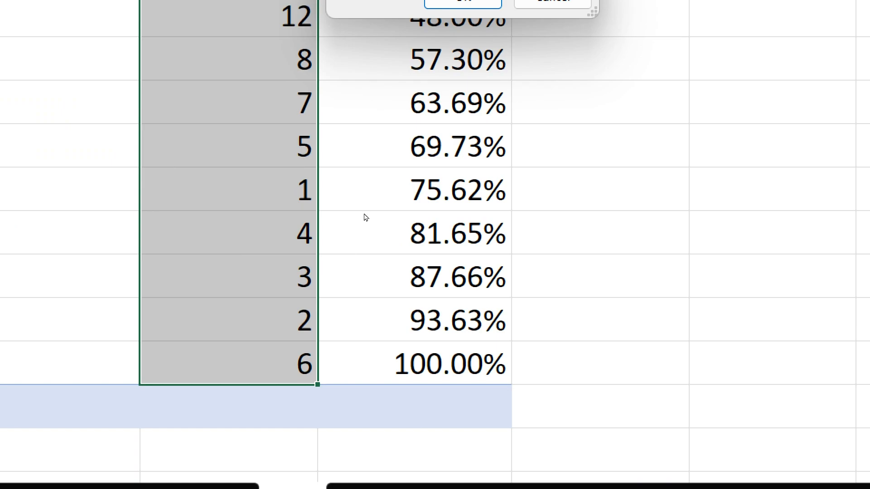
key(super+Escape)
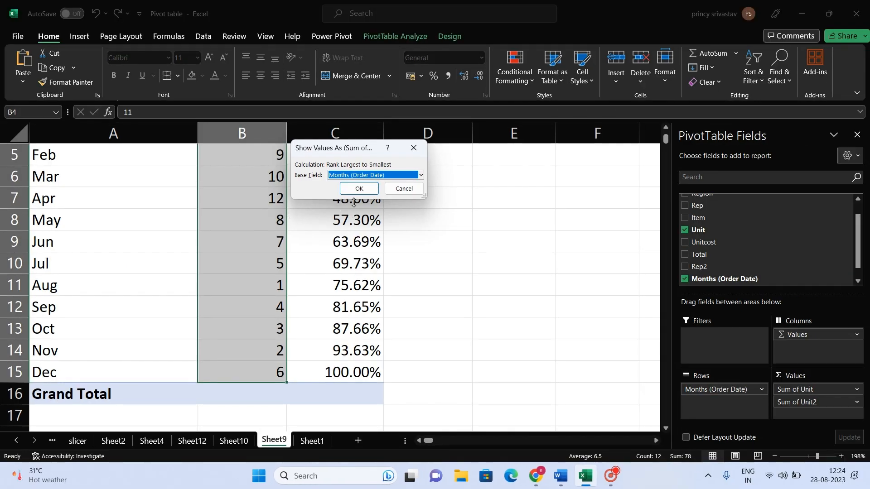
click(360, 190)
scroll(298, 248, up, 2)
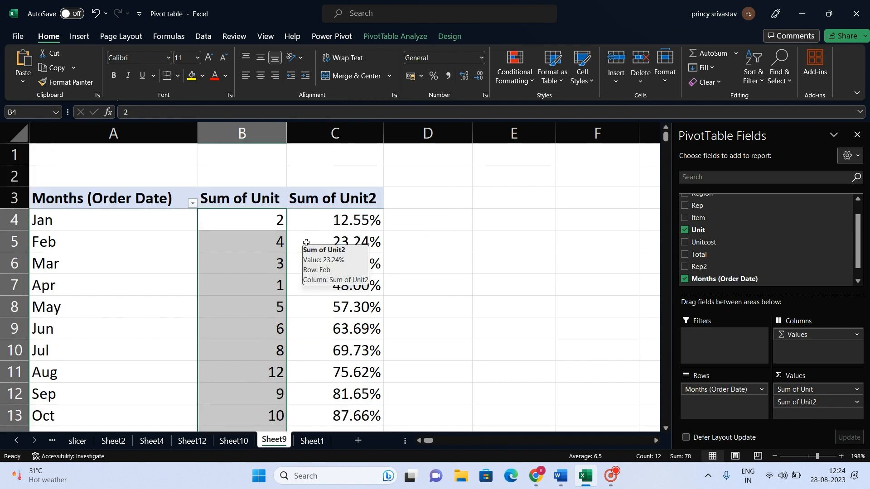
scroll(307, 271, down, 1)
scroll(308, 267, up, 3)
Select cells B4:C15, view the value field settings for Sum of Unit and close the dialog.
drag(239, 222, 351, 372)
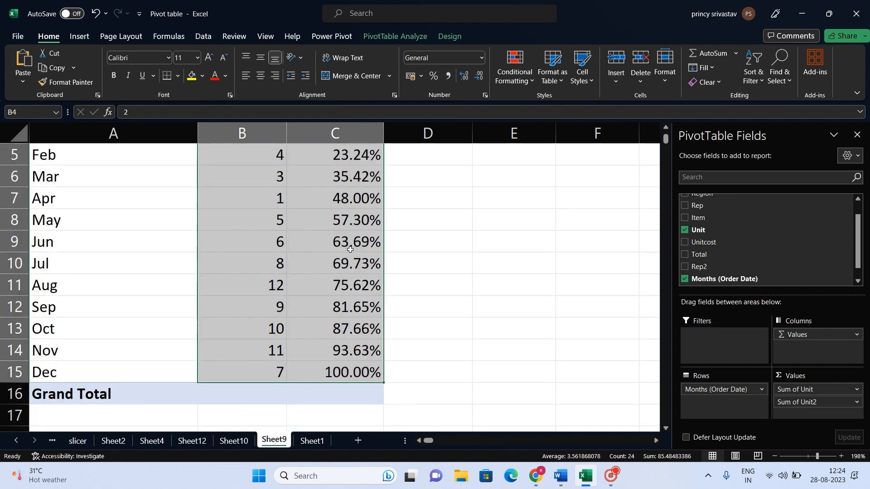
right_click(298, 168)
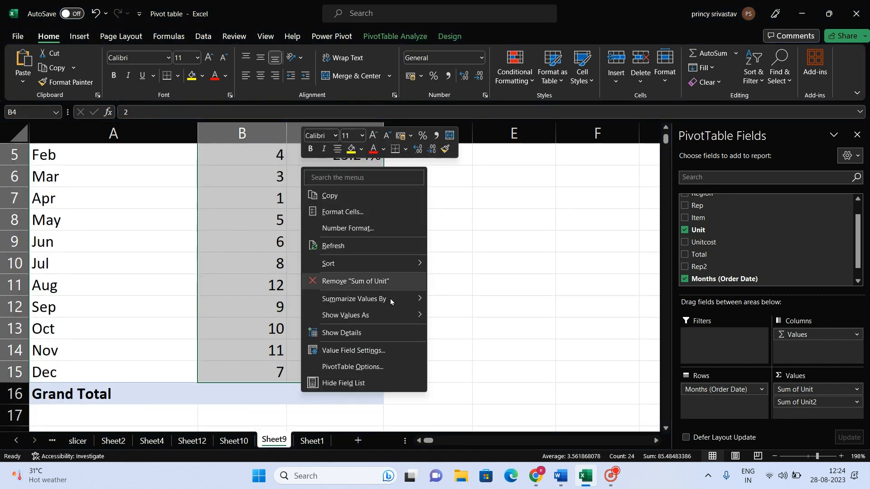
mouse_move(373, 317)
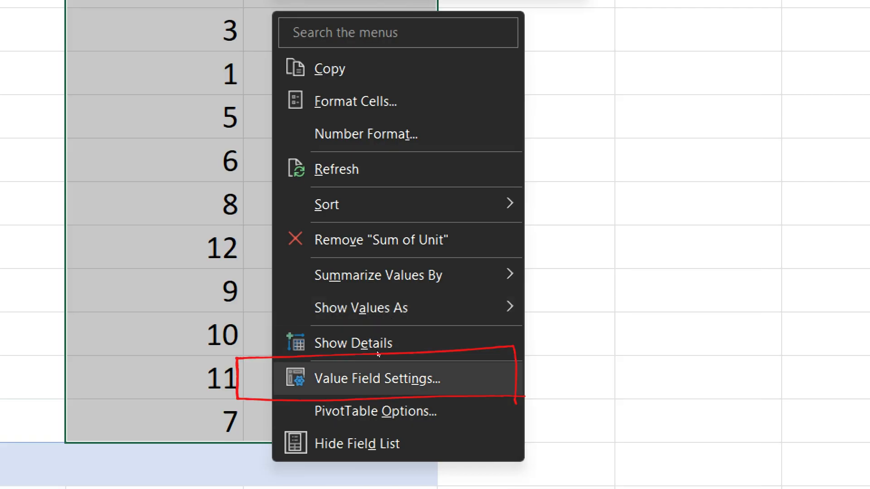
click(378, 363)
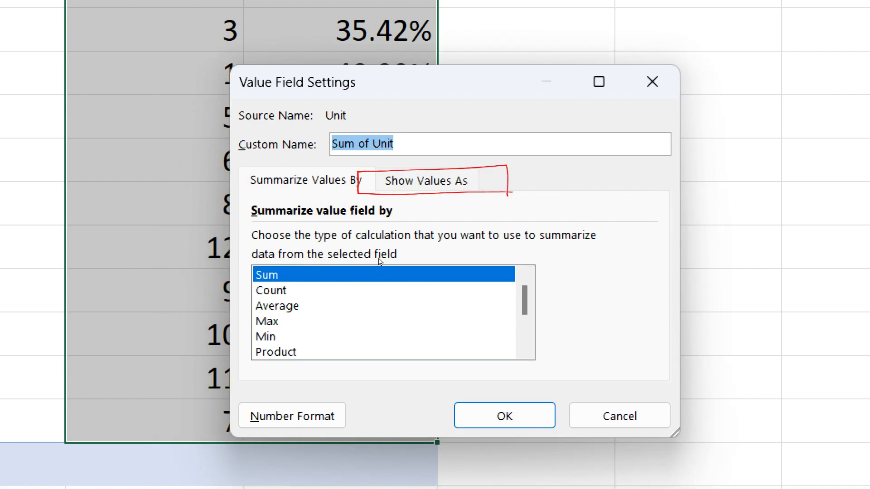
click(426, 180)
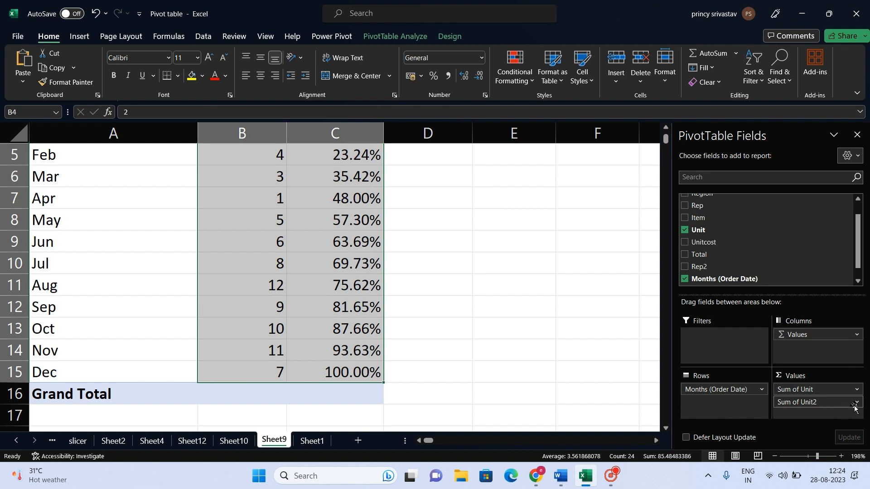
View the Show Values As settings in the value field settings of Sum of Unit2, and the calculation options for the selected pivot values.
click(858, 406)
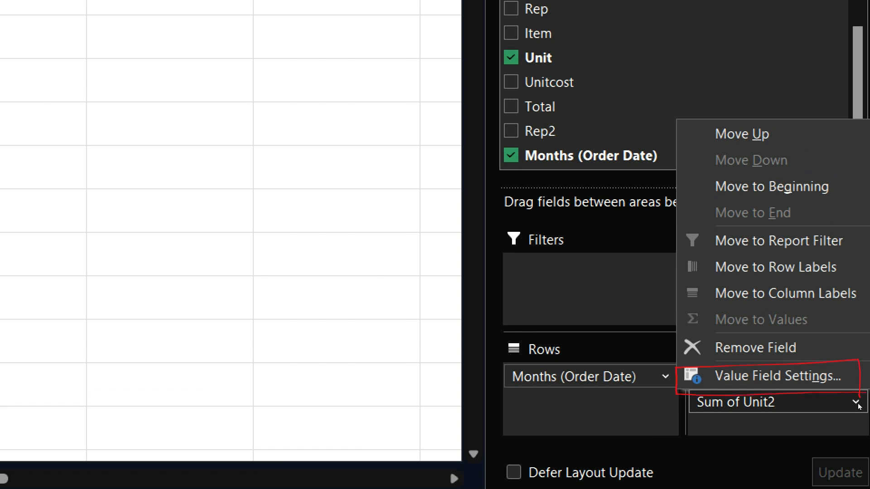
click(811, 388)
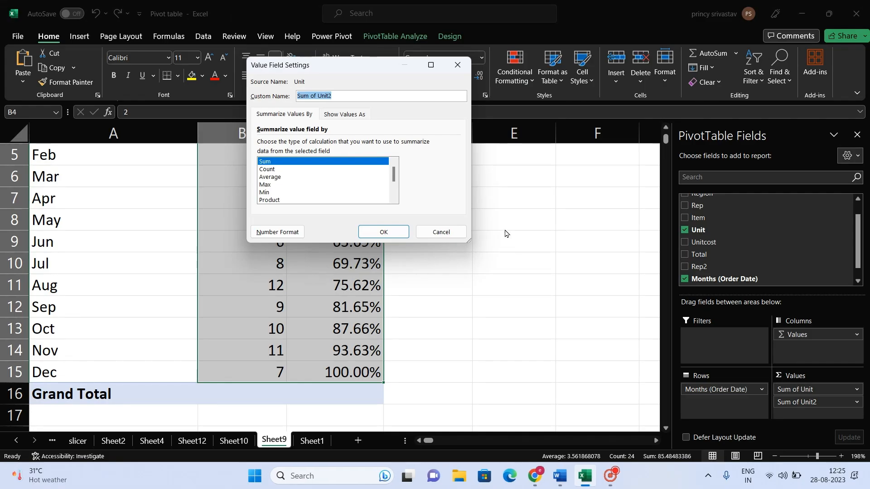
click(352, 115)
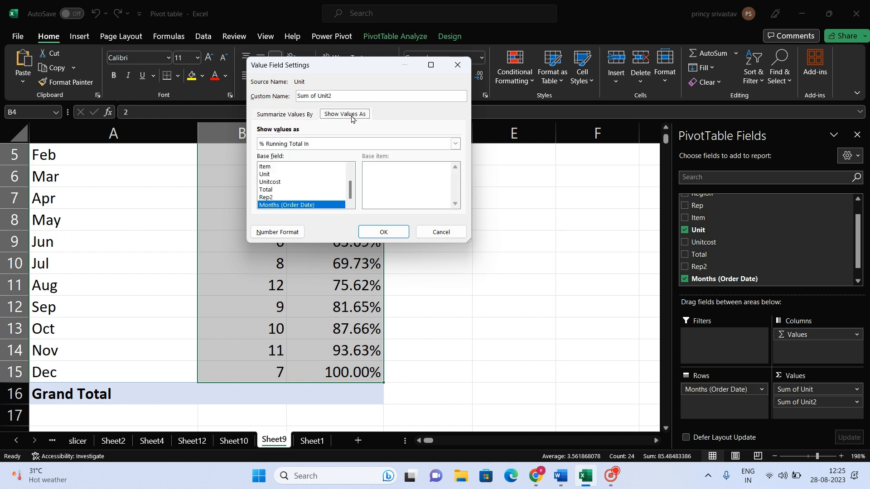
click(458, 65)
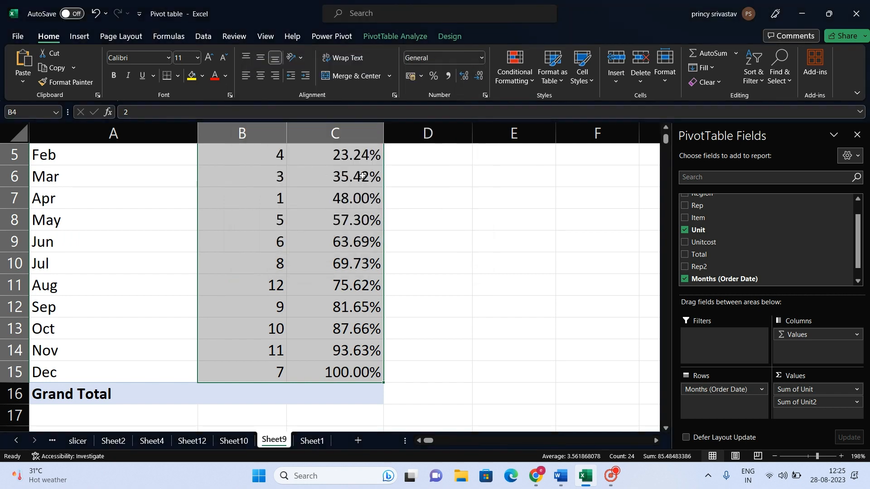
right_click(322, 176)
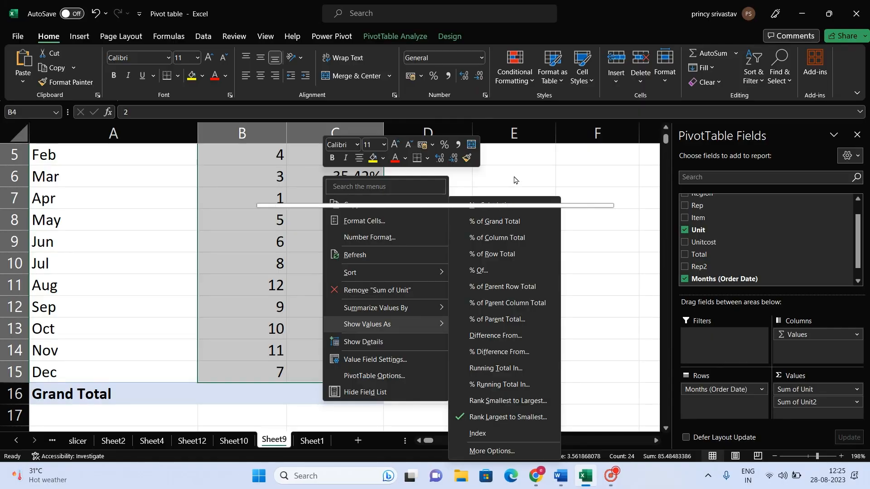
click(696, 116)
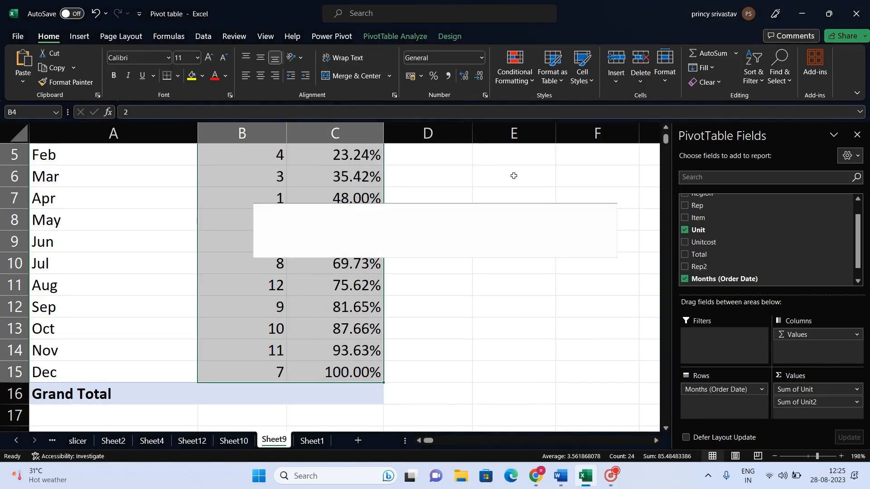
Go to the Intro sheet and select the Calculate Fields topic in the topic list.
scroll(359, 283, up, 2)
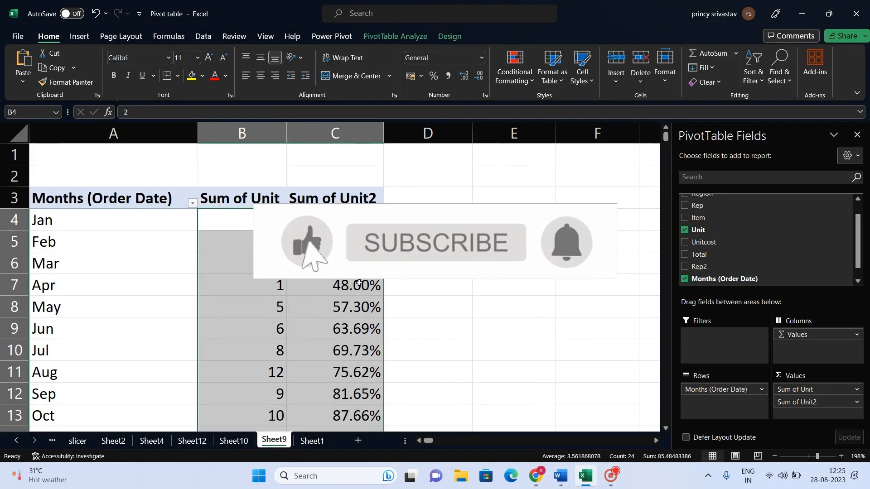
click(16, 441)
click(17, 440)
click(17, 440)
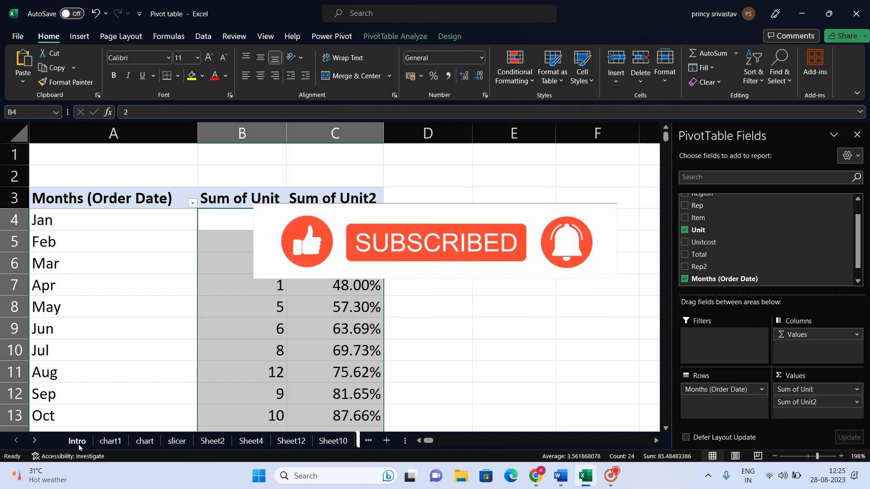
click(77, 441)
scroll(106, 408, down, 2)
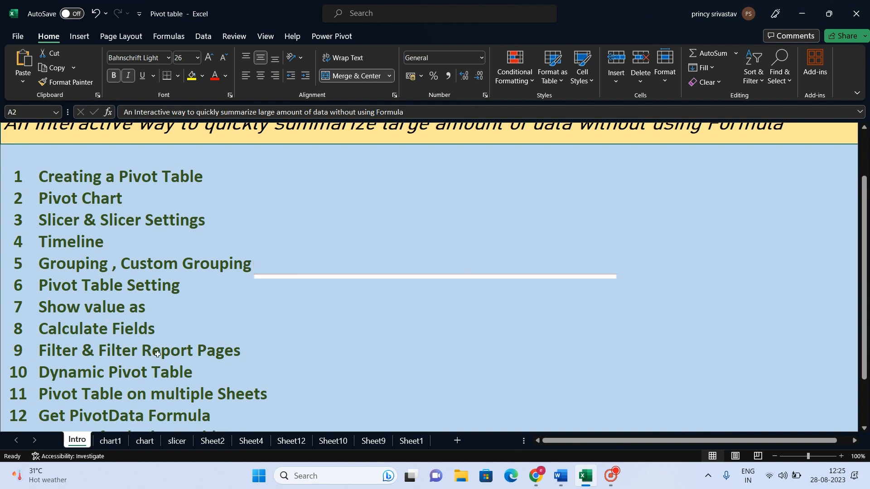
click(176, 331)
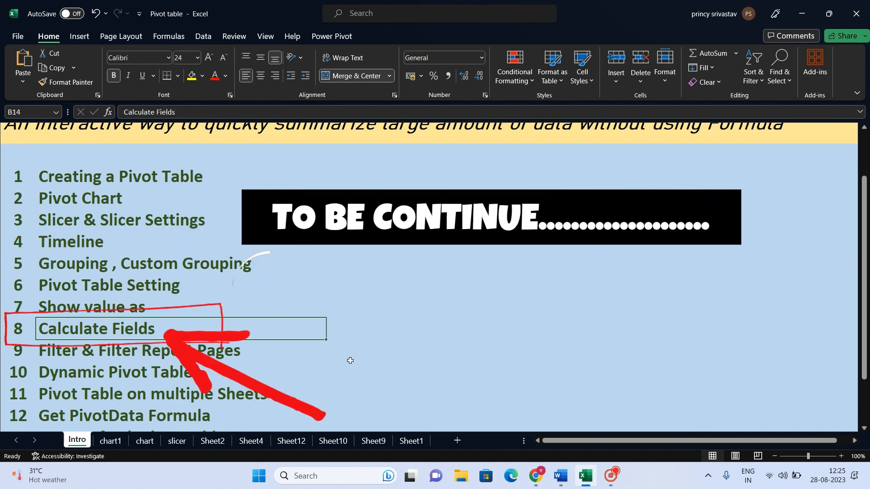
click(611, 475)
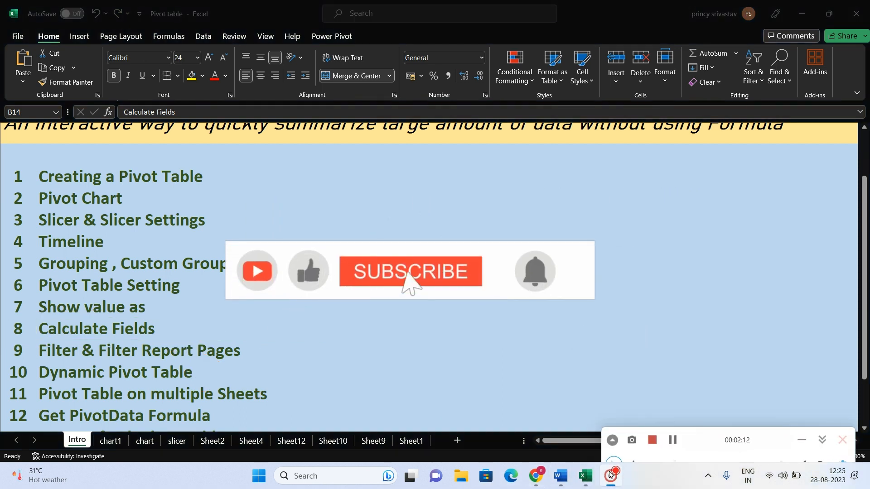